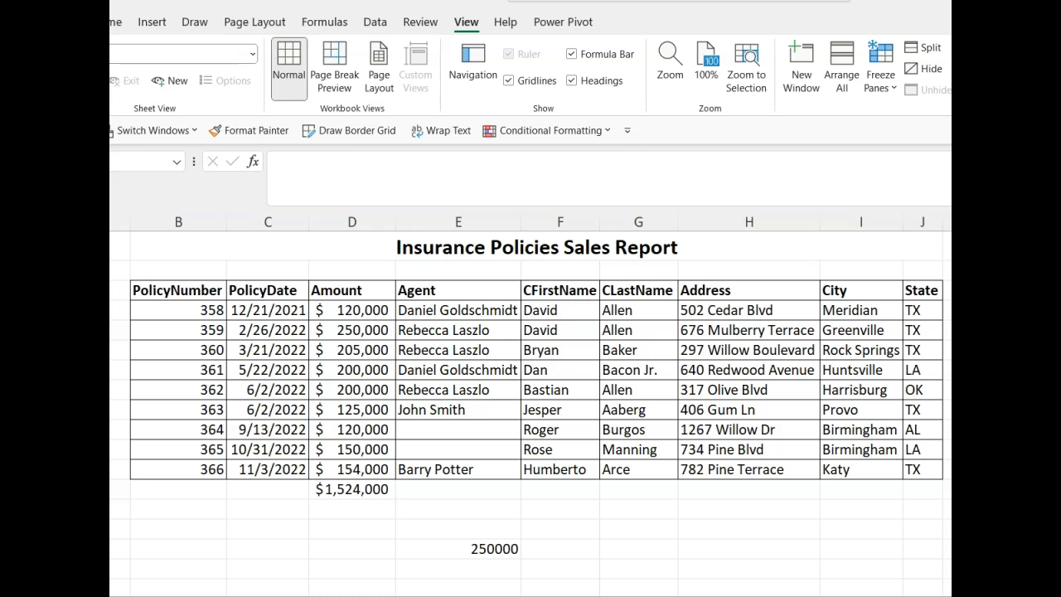
# - Review the data columns PolicyNumber through City in the policies table
pyautogui.click(179, 220)
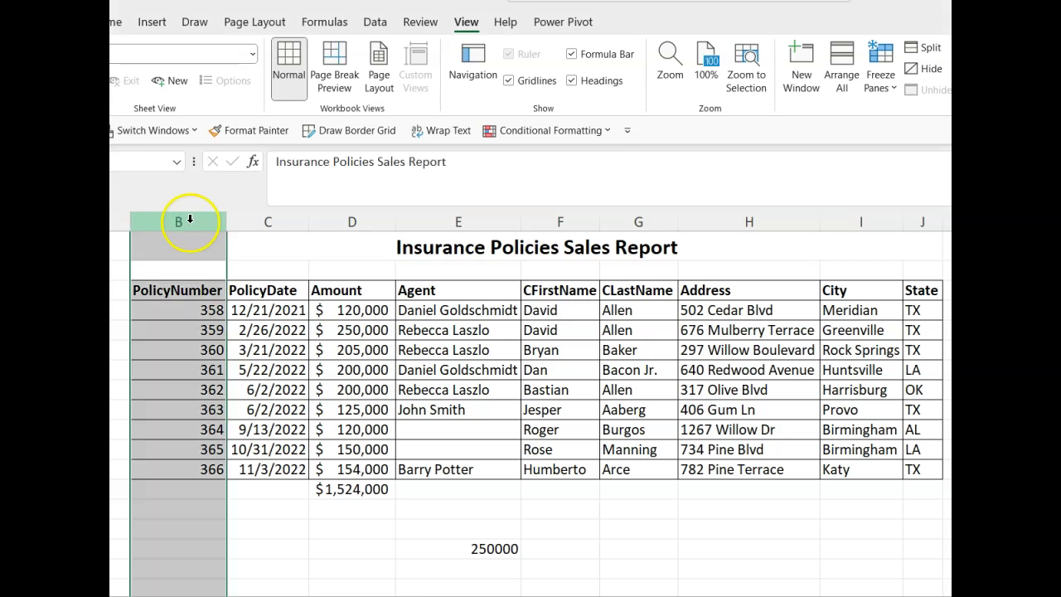
pyautogui.click(263, 222)
pyautogui.click(366, 222)
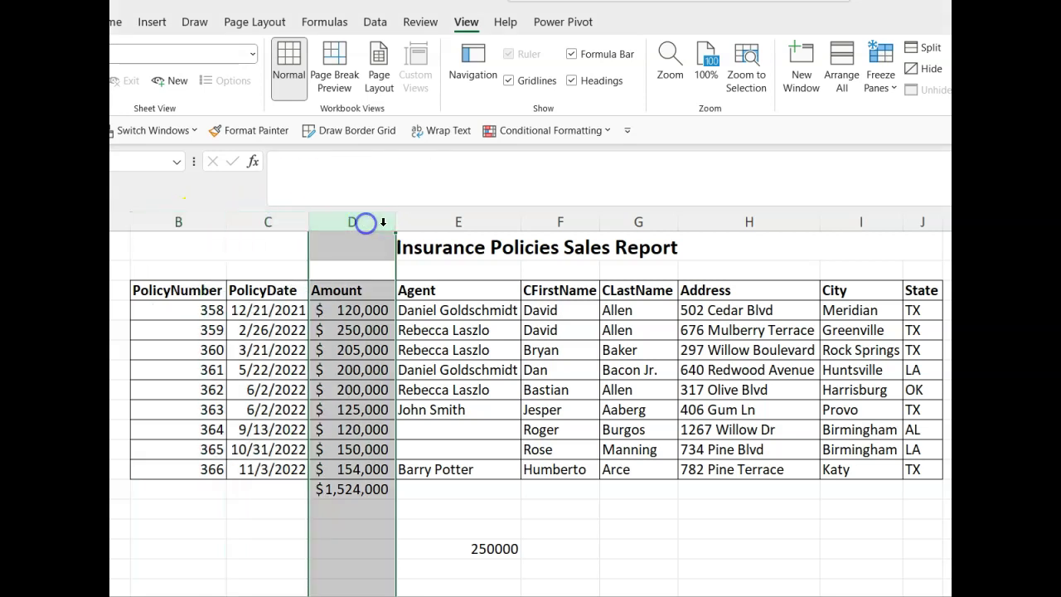
pyautogui.click(461, 221)
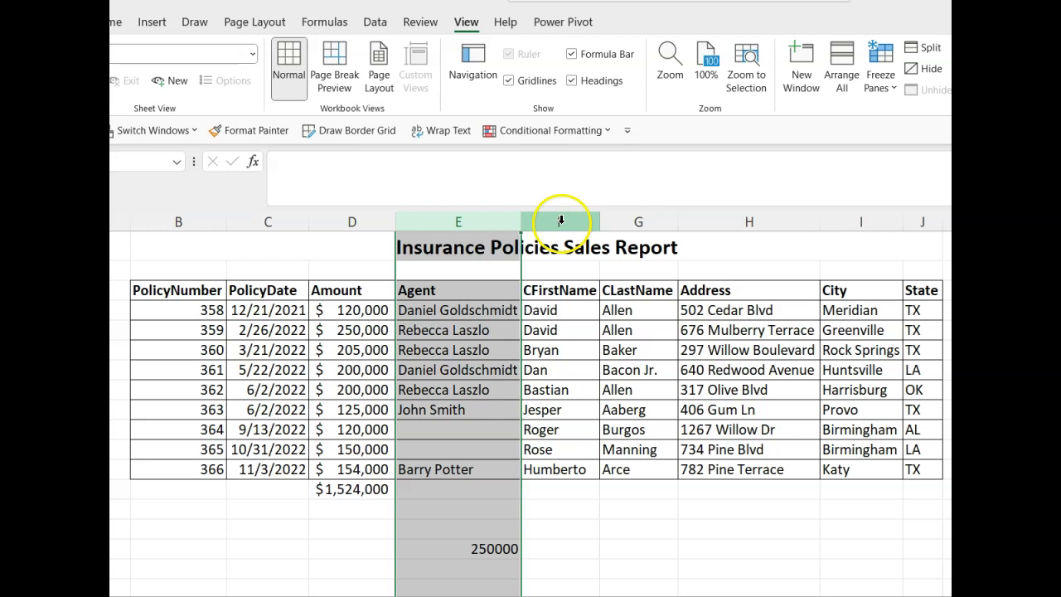
pyautogui.click(563, 222)
pyautogui.click(634, 221)
pyautogui.click(694, 221)
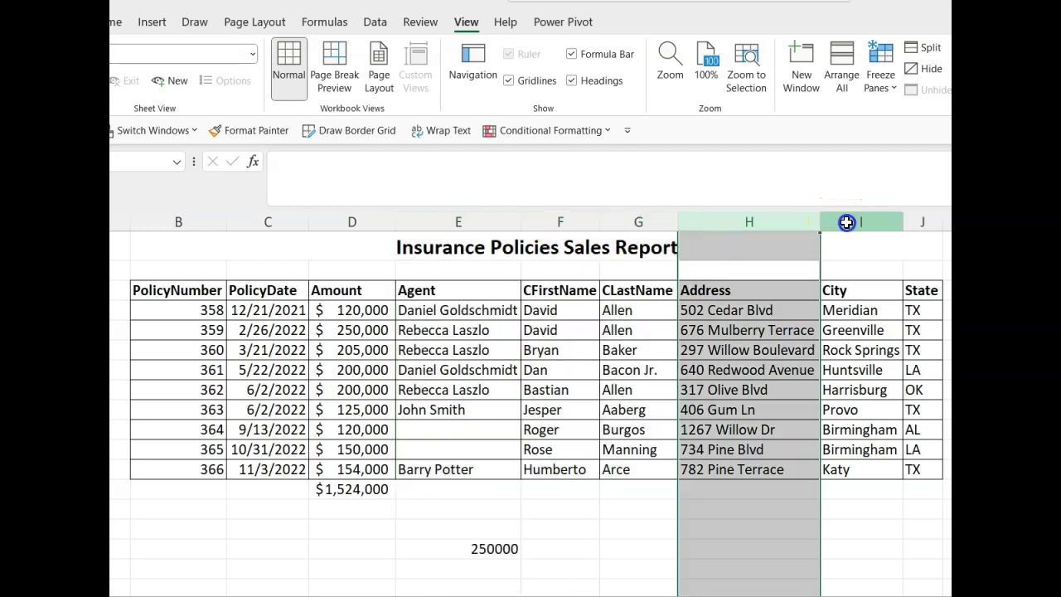
pyautogui.click(846, 223)
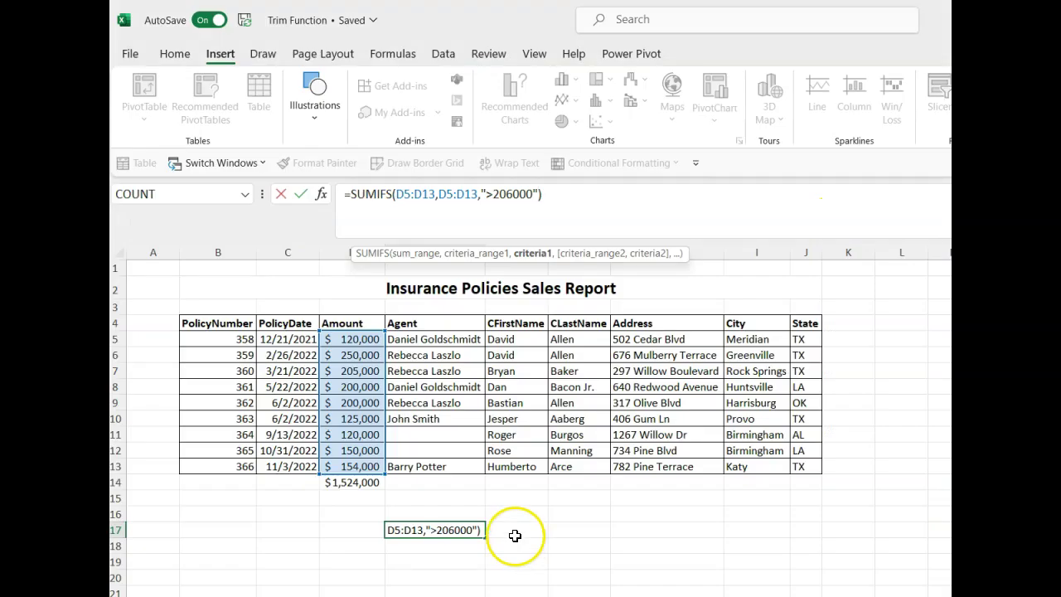
# - Confirm =SUMIFS(D5:D13,D5:D13,">206000") in E17, returning 250000
pyautogui.moveTo(341, 193); pyautogui.dragTo(547, 193)
pyautogui.click(578, 196)
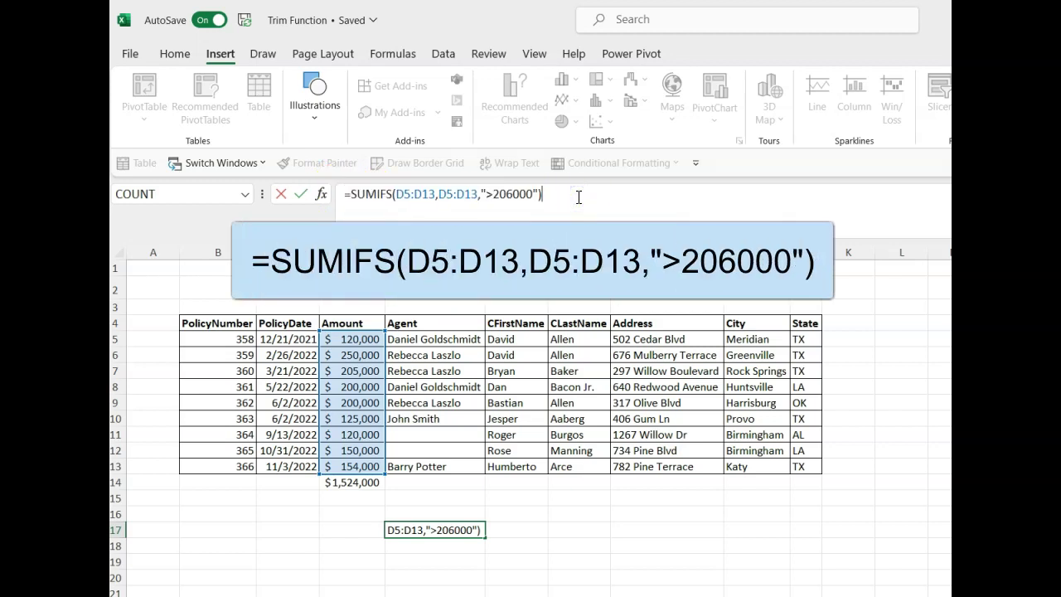
pyautogui.press('Return')
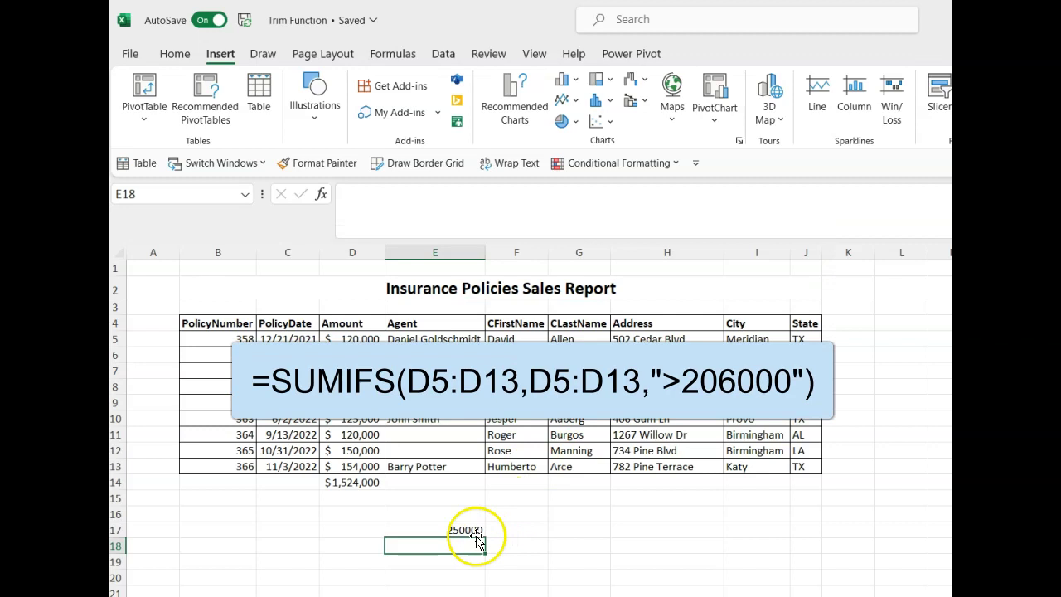
pyautogui.click(461, 528)
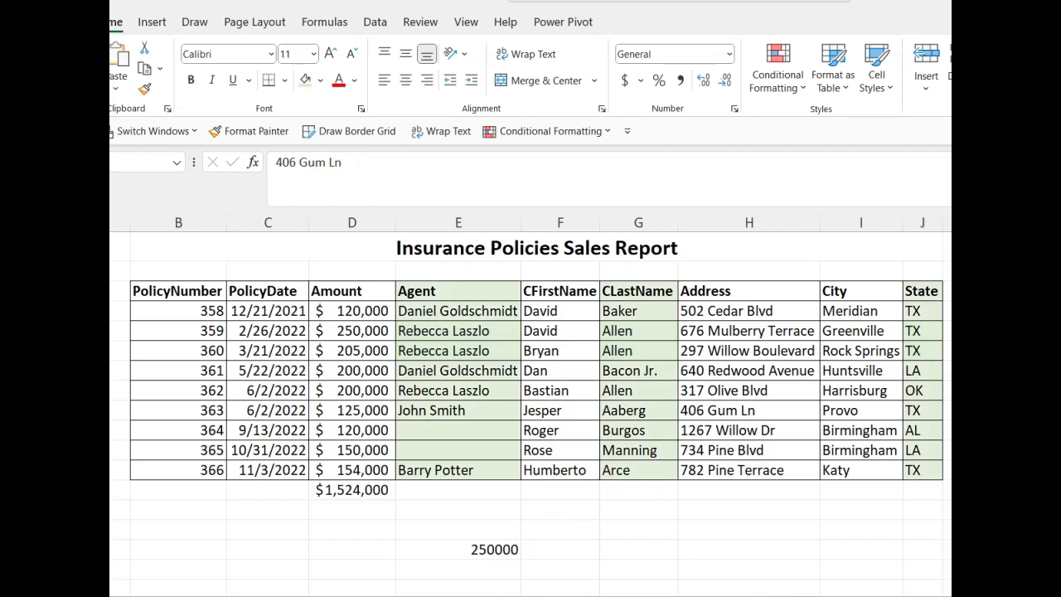
# - Mark Agent, CLastName and State as criteria columns and pick G17 under 'SUMIFS with 3 Criteria'
pyautogui.click(457, 290)
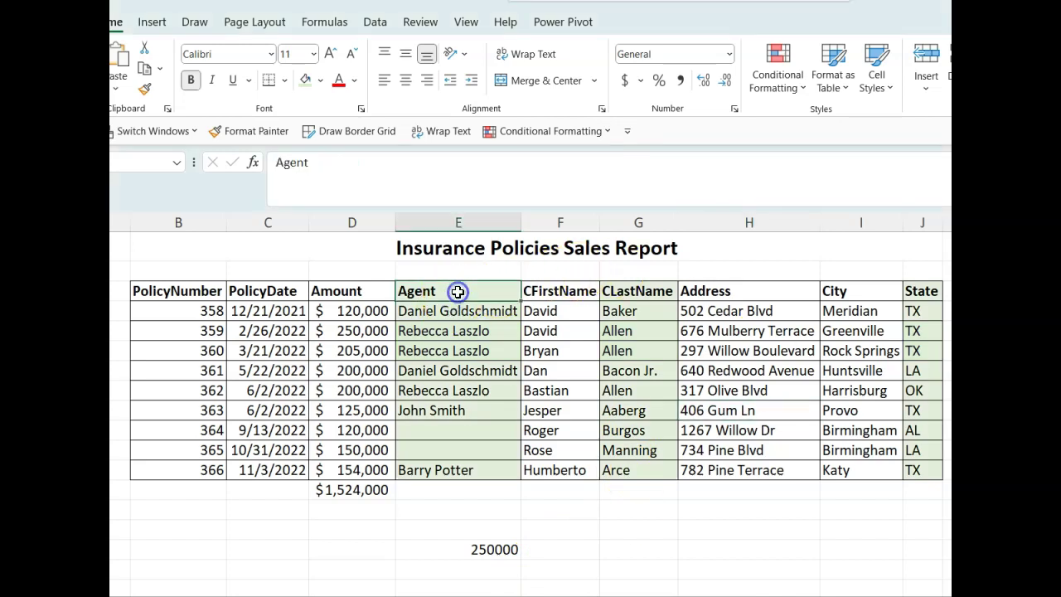
pyautogui.click(638, 291)
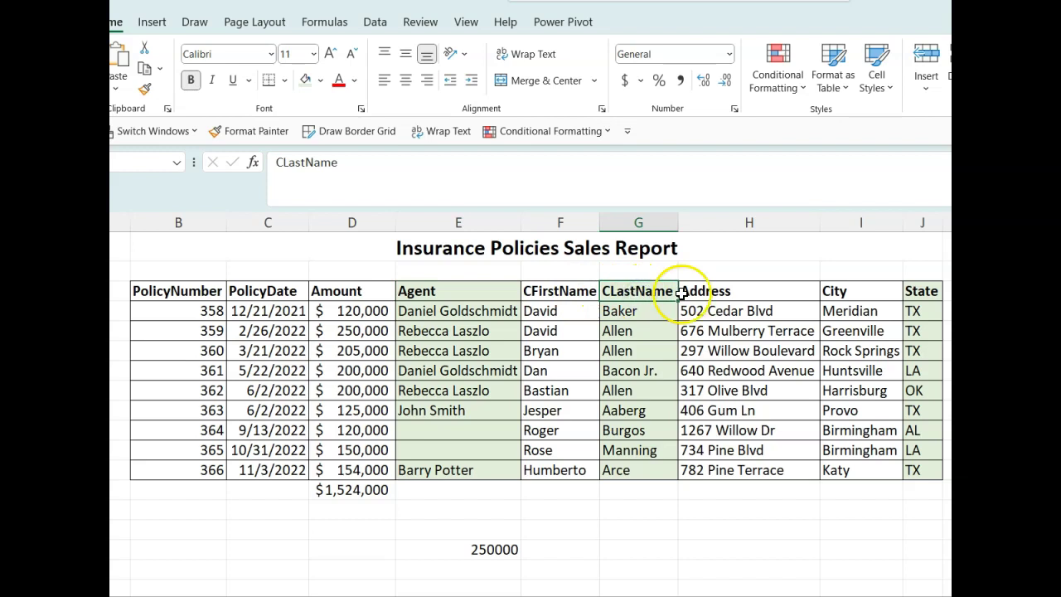
pyautogui.click(919, 291)
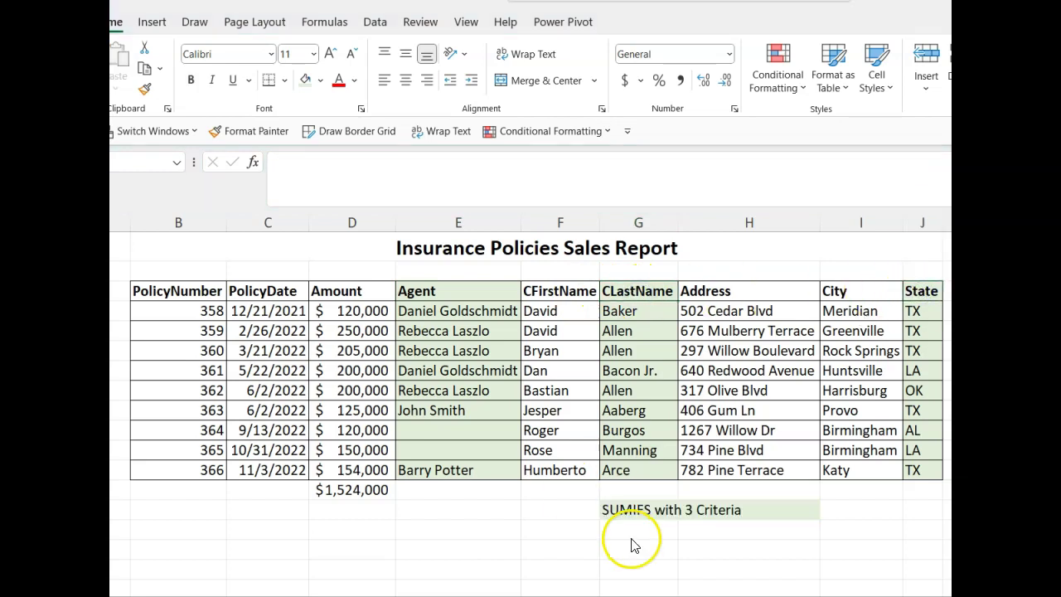
pyautogui.click(631, 535)
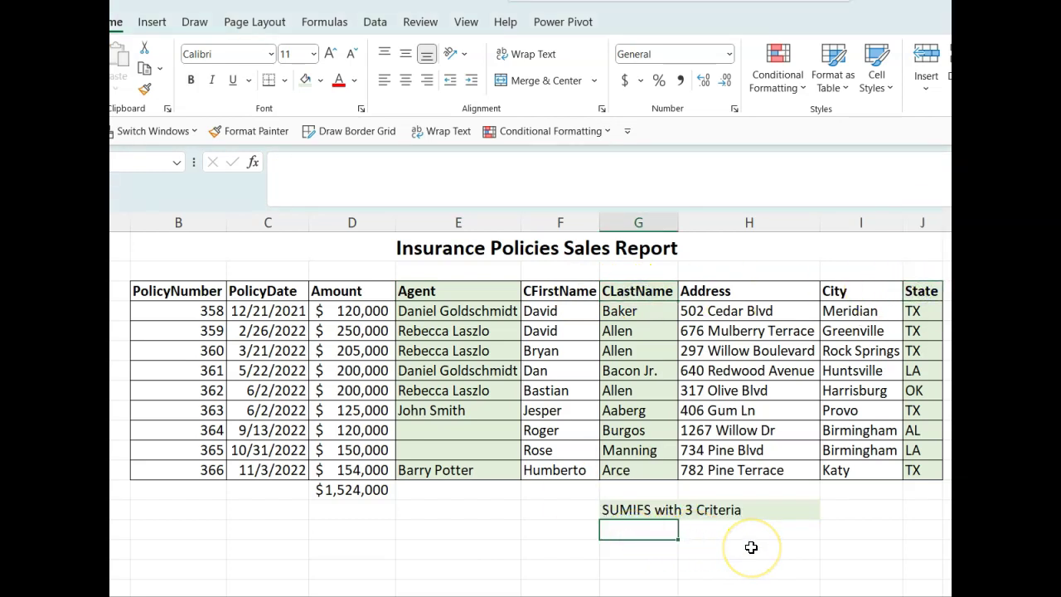
# - Start =SUMIFS in G17 with sum range D5:D13 and agent criterion E5:E13 matching E6
pyautogui.write('=si')
pyautogui.press('BackSpace')
pyautogui.write('umifs')
pyautogui.press('Tab')
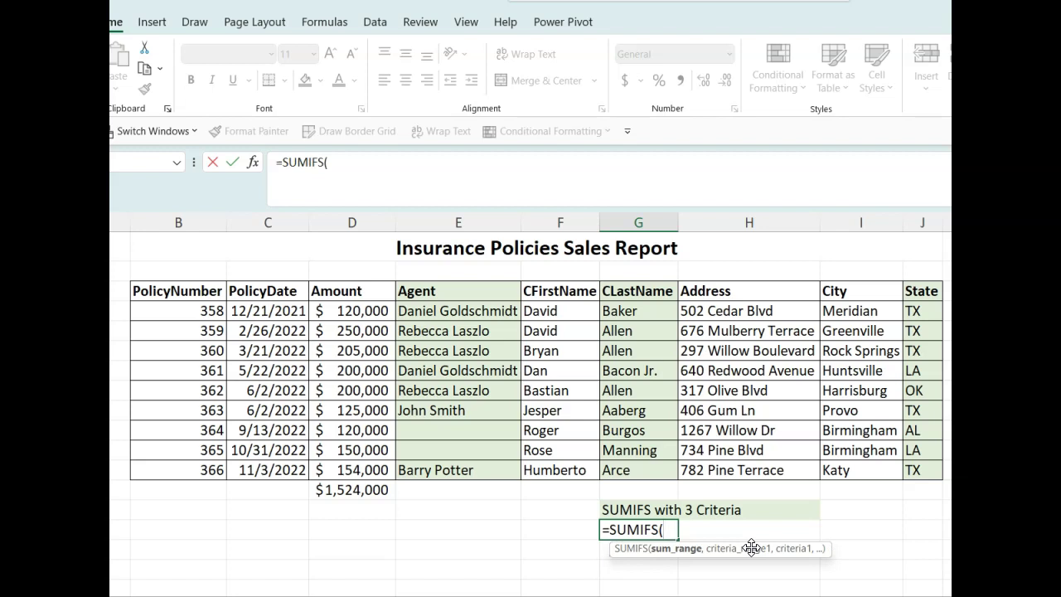
pyautogui.click(373, 310)
pyautogui.moveTo(373, 310); pyautogui.dragTo(367, 467)
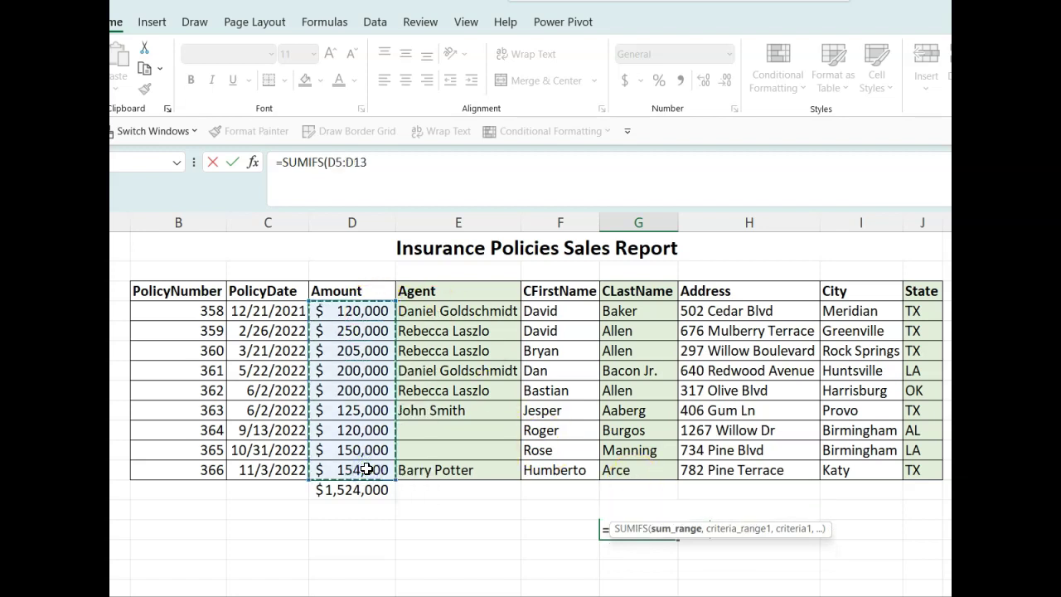
pyautogui.write(',')
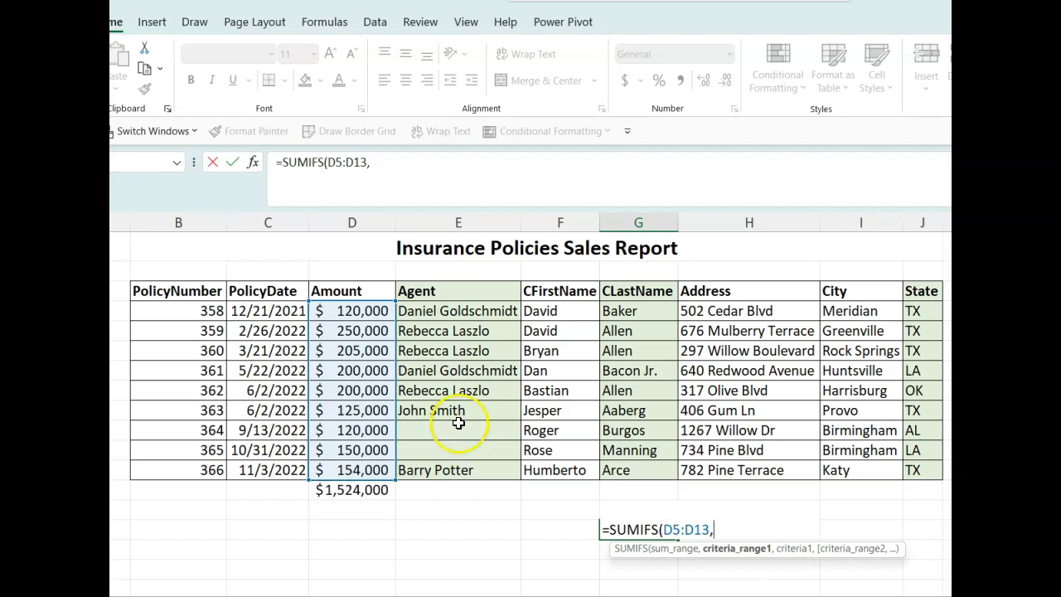
pyautogui.click(488, 308)
pyautogui.moveTo(489, 336); pyautogui.dragTo(483, 469)
pyautogui.write(',')
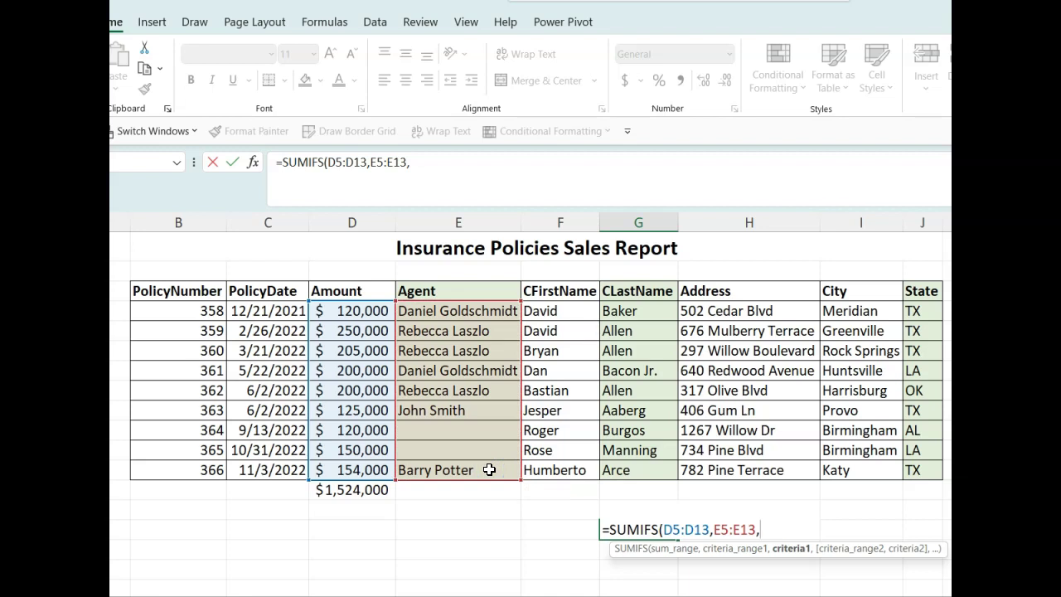
pyautogui.click(436, 331)
pyautogui.write(',')
# - Add criteria G5:G13 matching G6 and J5:J13 matching J10, then commit the formula
pyautogui.moveTo(617, 311); pyautogui.dragTo(632, 464)
pyautogui.write(',')
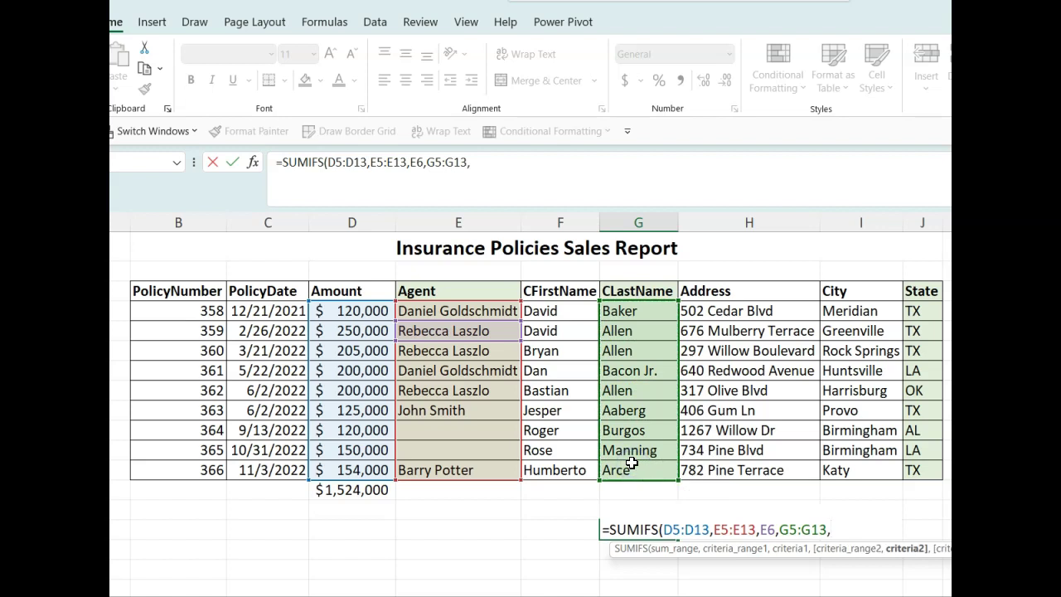
pyautogui.click(631, 335)
pyautogui.write(',')
pyautogui.moveTo(921, 310); pyautogui.dragTo(922, 470)
pyautogui.write(',')
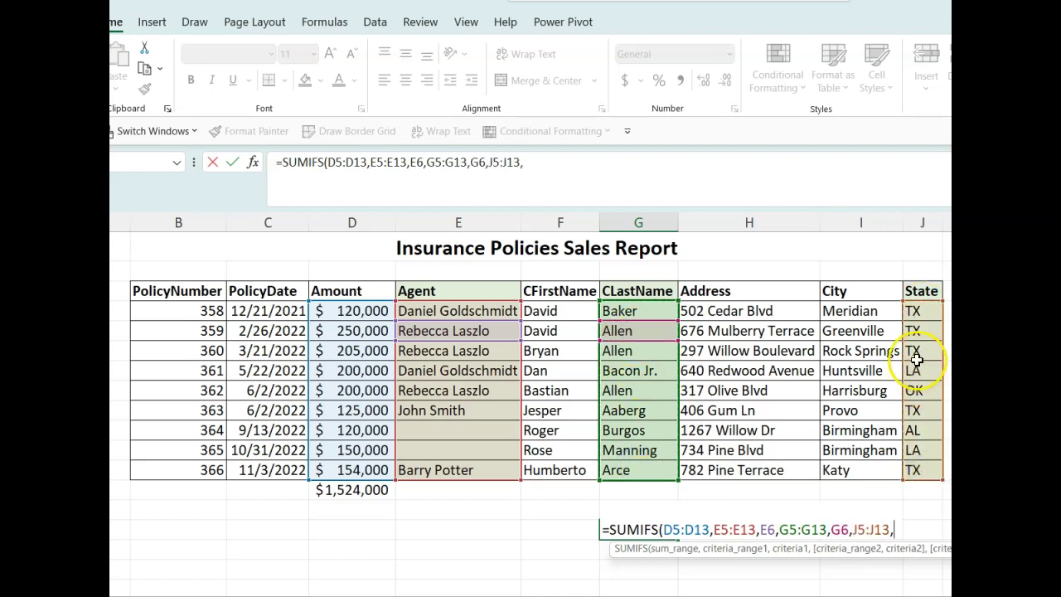
pyautogui.click(917, 414)
pyautogui.write(')')
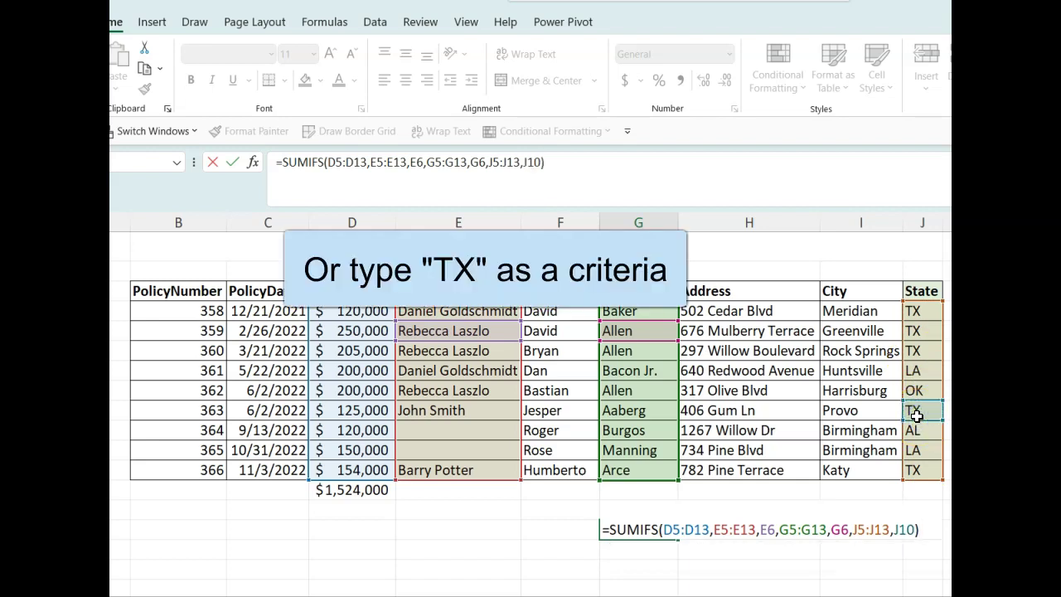
pyautogui.press('Return')
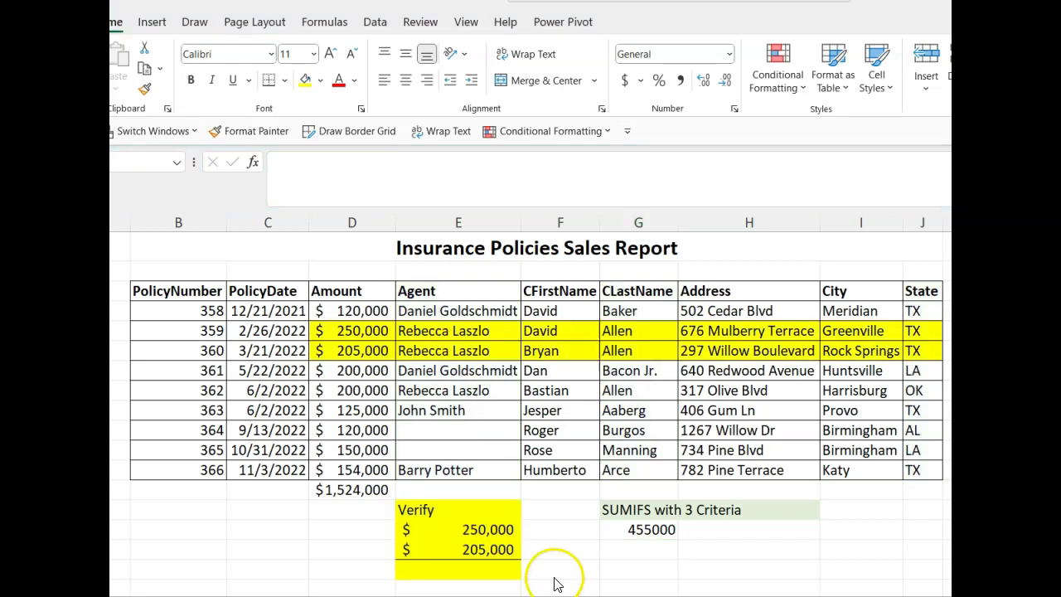
# - AutoSum the Verify amounts 250,000 and 205,000 below them, giving 455,000
pyautogui.click(356, 333)
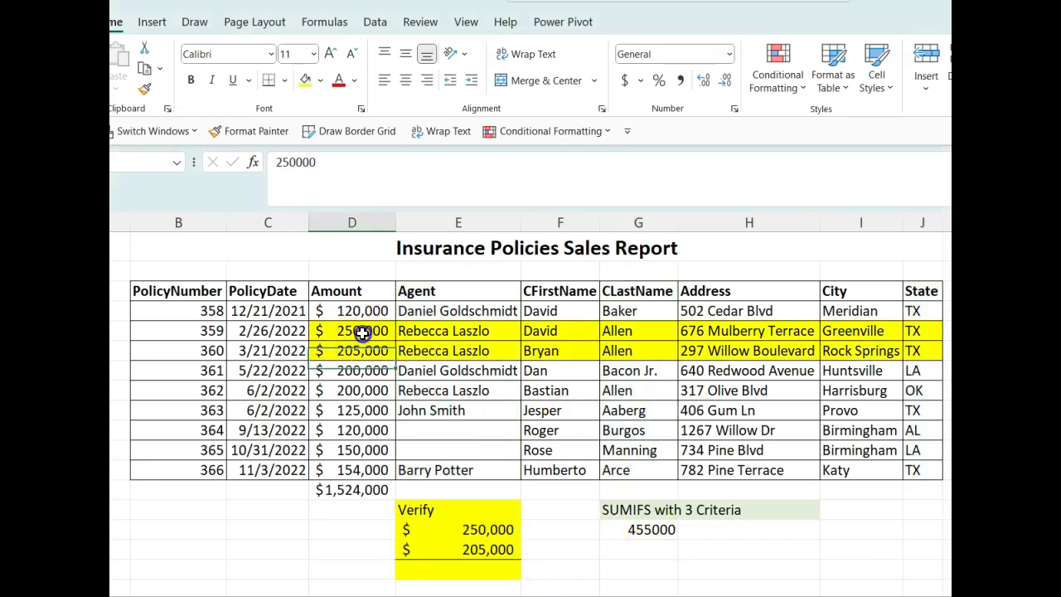
pyautogui.click(462, 571)
pyautogui.hotkey('alt', '=')
pyautogui.press('Return')
pyautogui.click(462, 576)
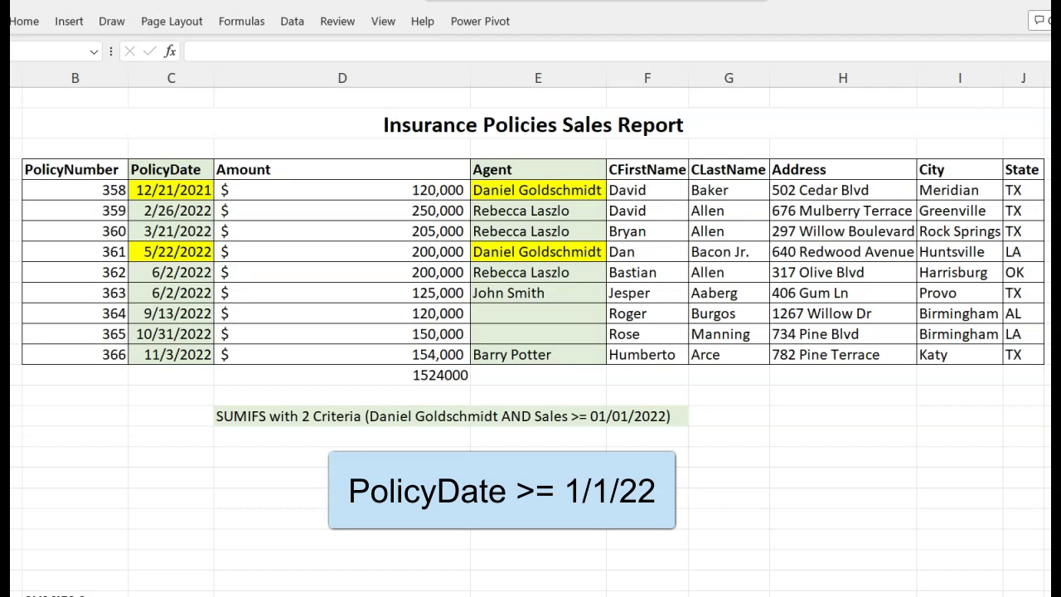
pyautogui.click(300, 460)
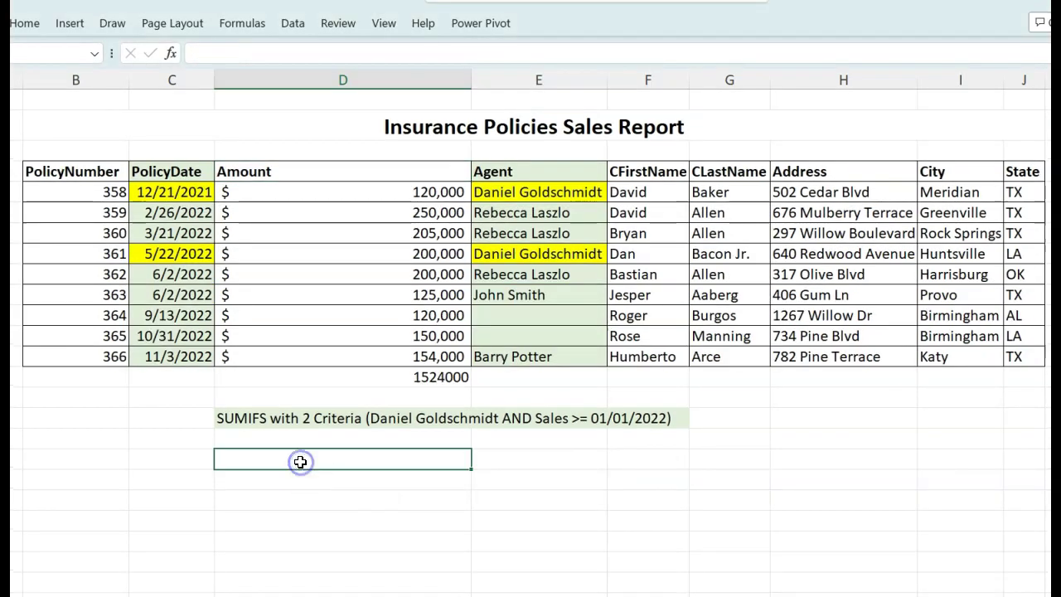
pyautogui.write('=sumifs')
pyautogui.press('Tab')
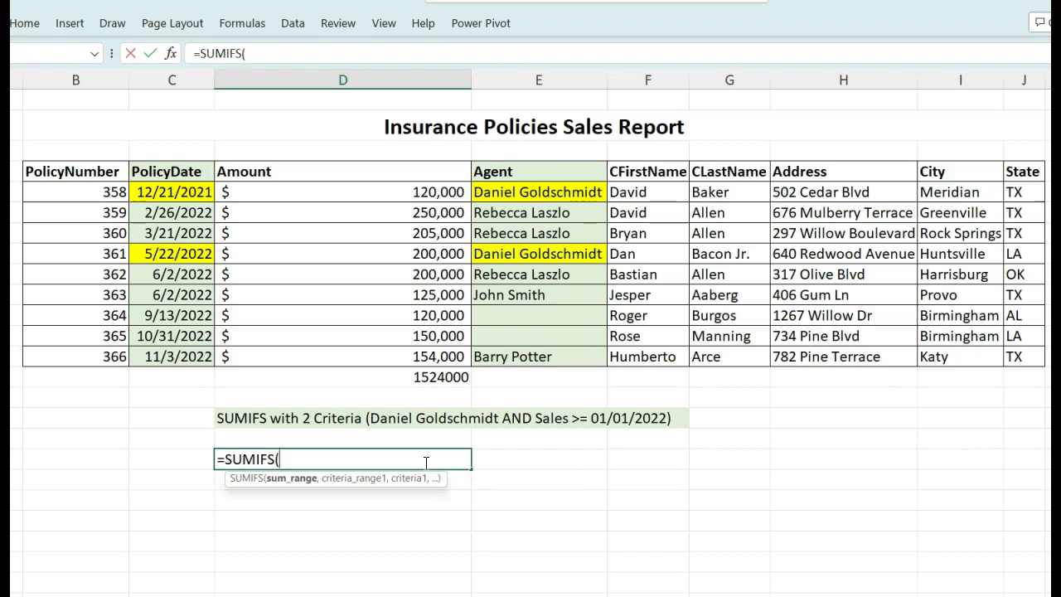
pyautogui.moveTo(365, 186); pyautogui.dragTo(367, 359)
pyautogui.write(',')
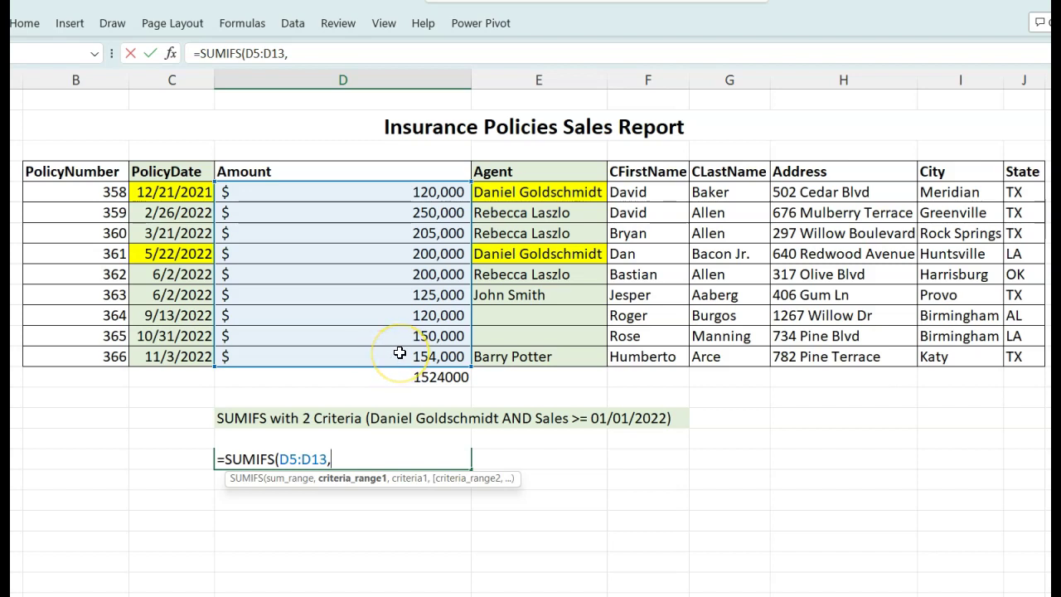
pyautogui.moveTo(507, 191); pyautogui.dragTo(514, 351)
pyautogui.write(',')
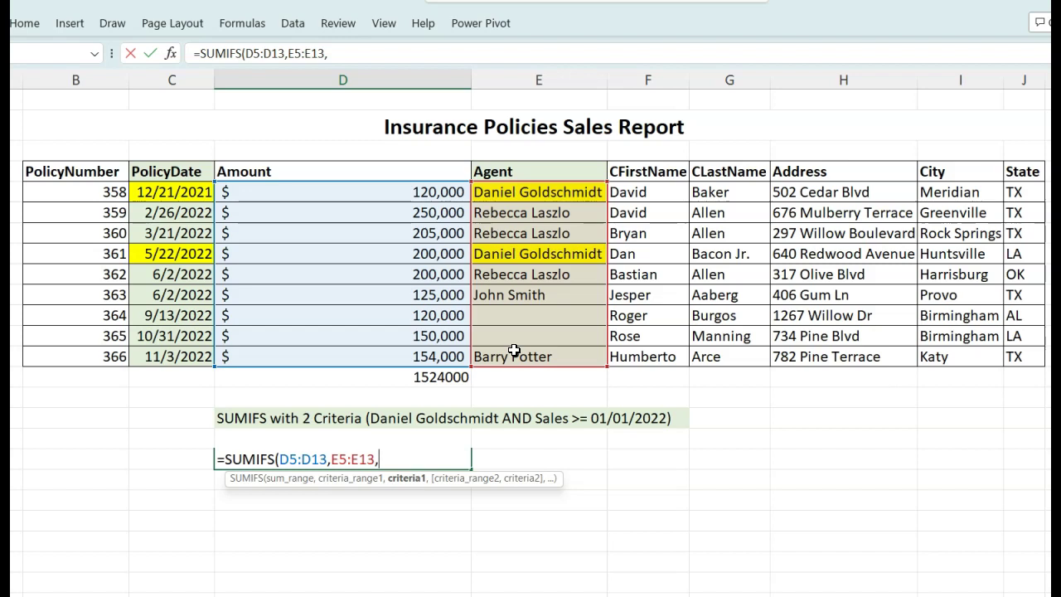
pyautogui.write('E8,')
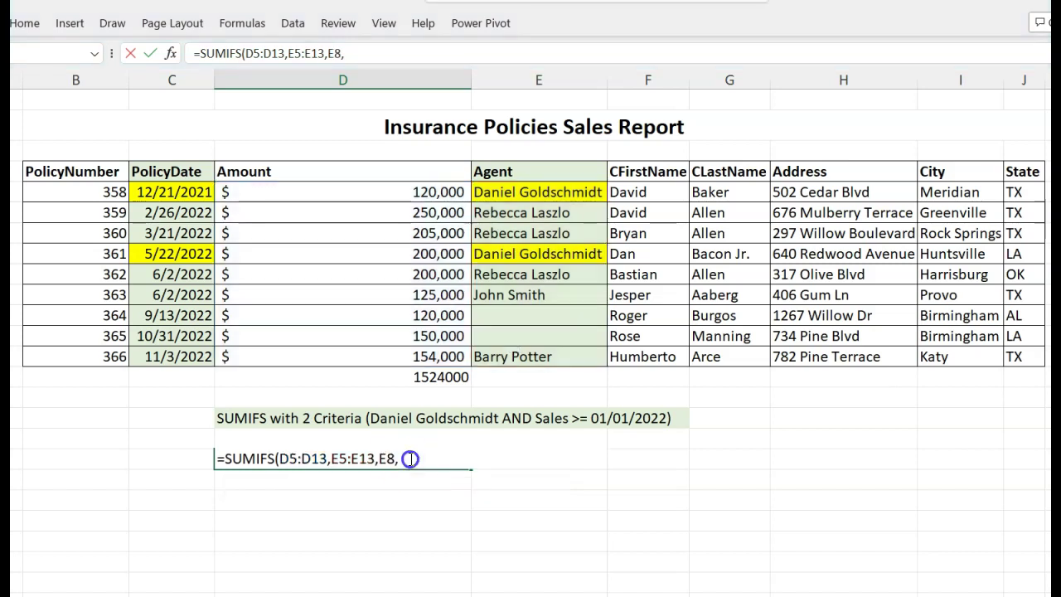
pyautogui.moveTo(192, 189); pyautogui.dragTo(177, 358)
pyautogui.write(',">')
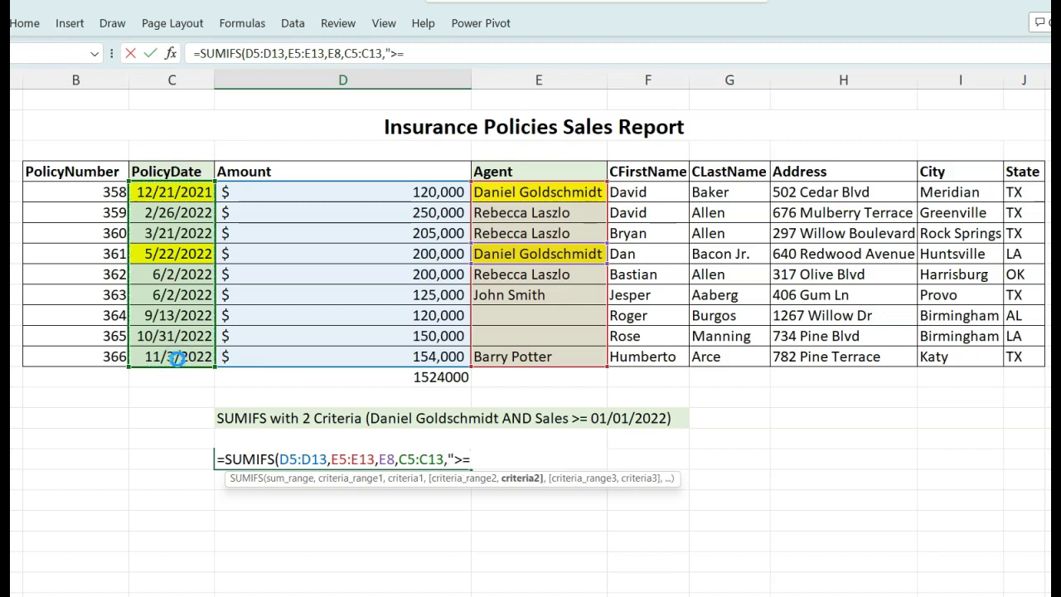
pyautogui.write('=1/1')
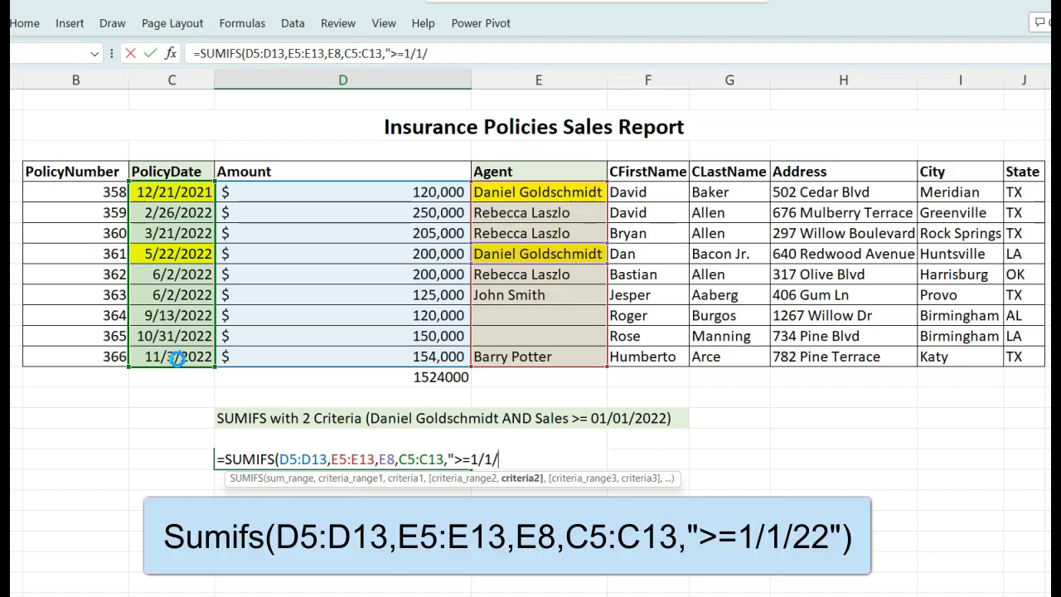
pyautogui.write('/22")')
pyautogui.press('Return')
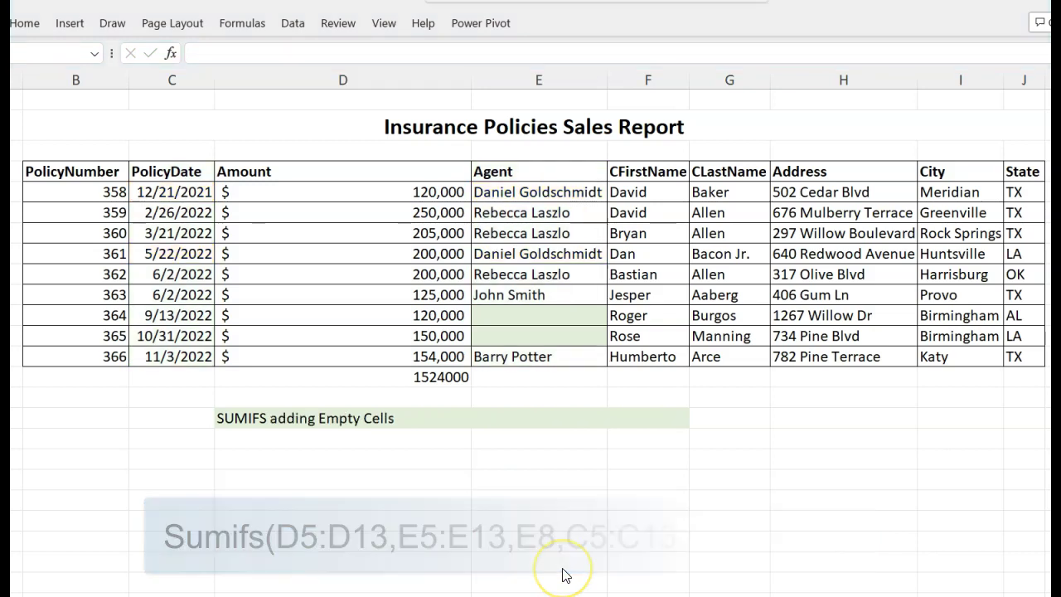
# - Enter =SUMIFS(D5:D13,E5:E13,"") under the Empty Cells heading, returning 270000
pyautogui.moveTo(526, 316); pyautogui.dragTo(525, 332)
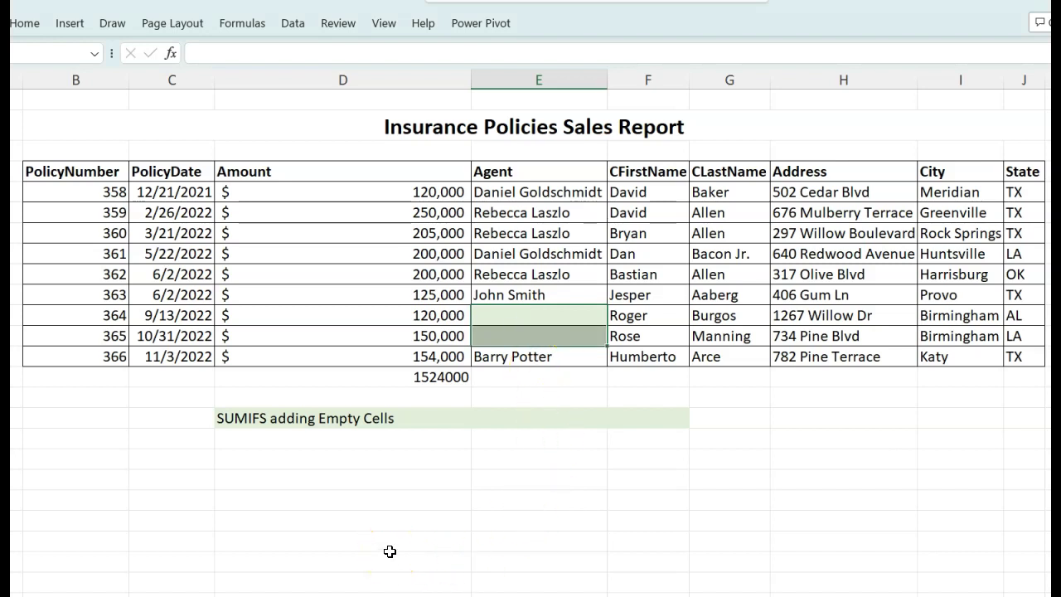
pyautogui.click(305, 459)
pyautogui.write('=sumi')
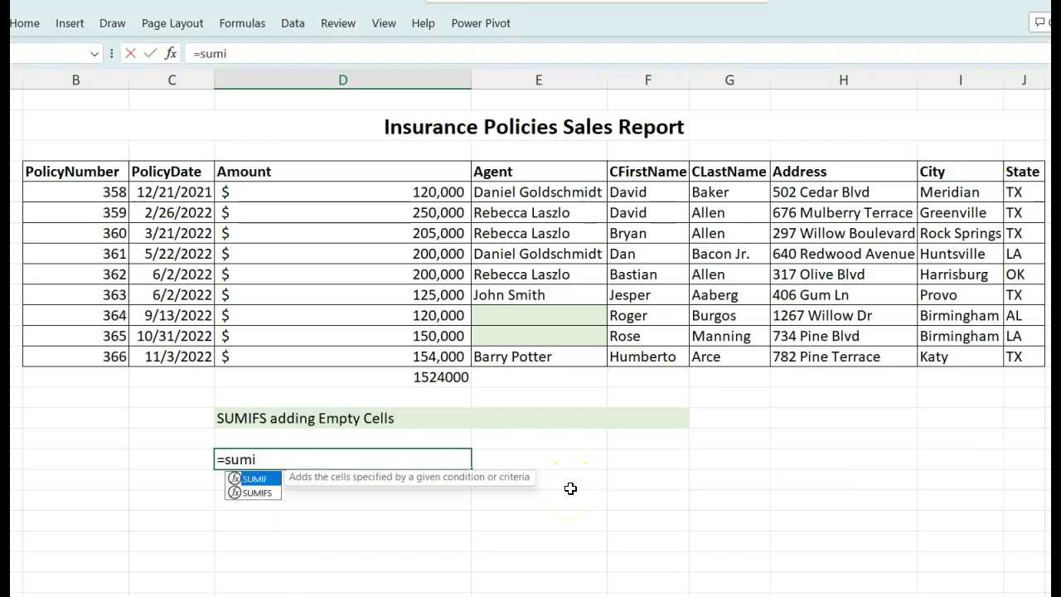
pyautogui.press('Down')
pyautogui.press('Tab')
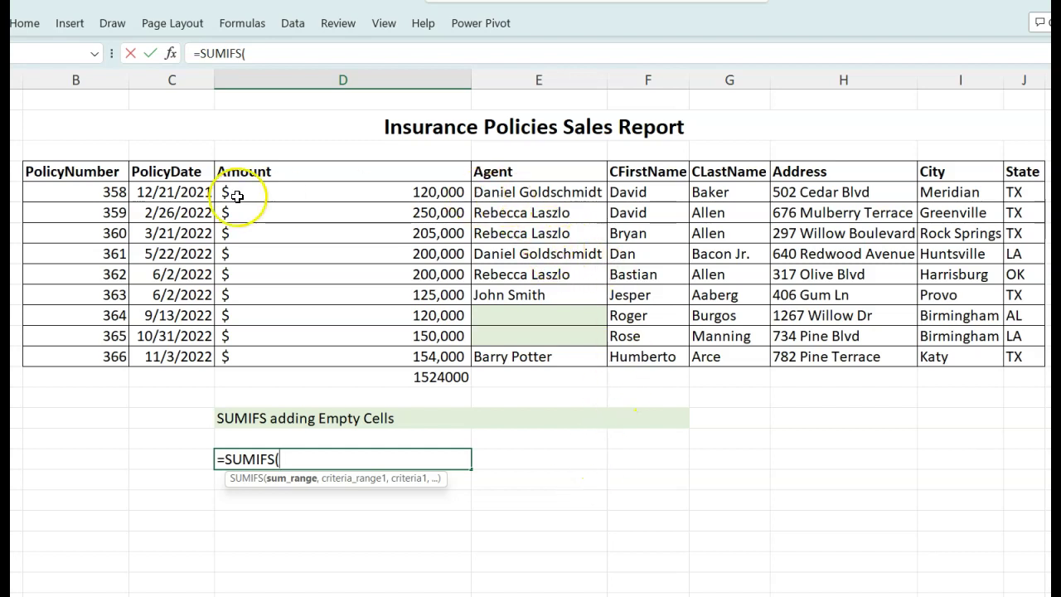
pyautogui.moveTo(273, 194); pyautogui.dragTo(276, 356)
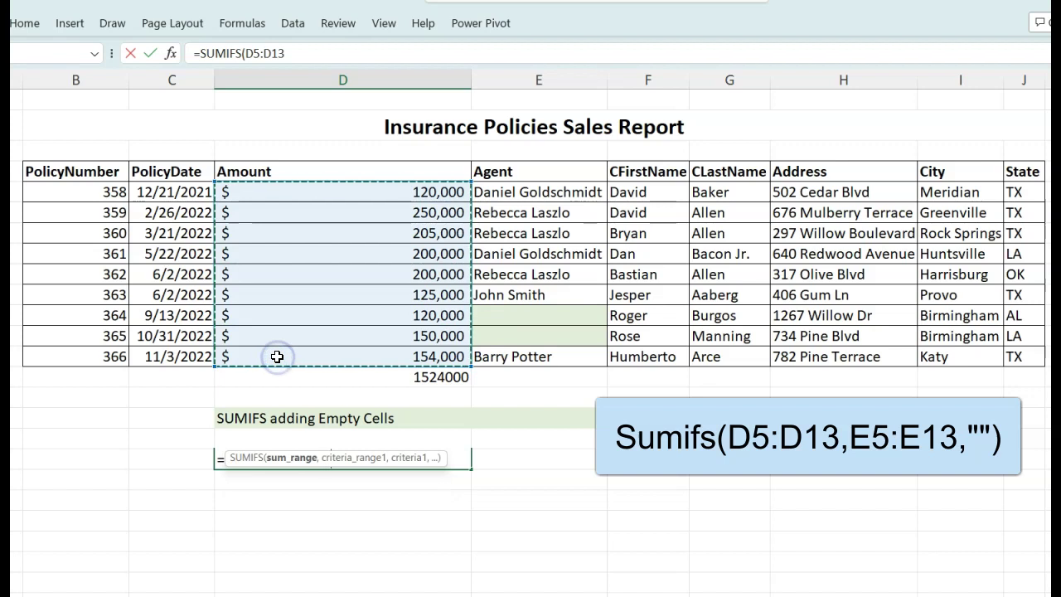
pyautogui.write(',')
pyautogui.click(519, 191)
pyautogui.moveTo(519, 192); pyautogui.dragTo(525, 357)
pyautogui.write(',"")')
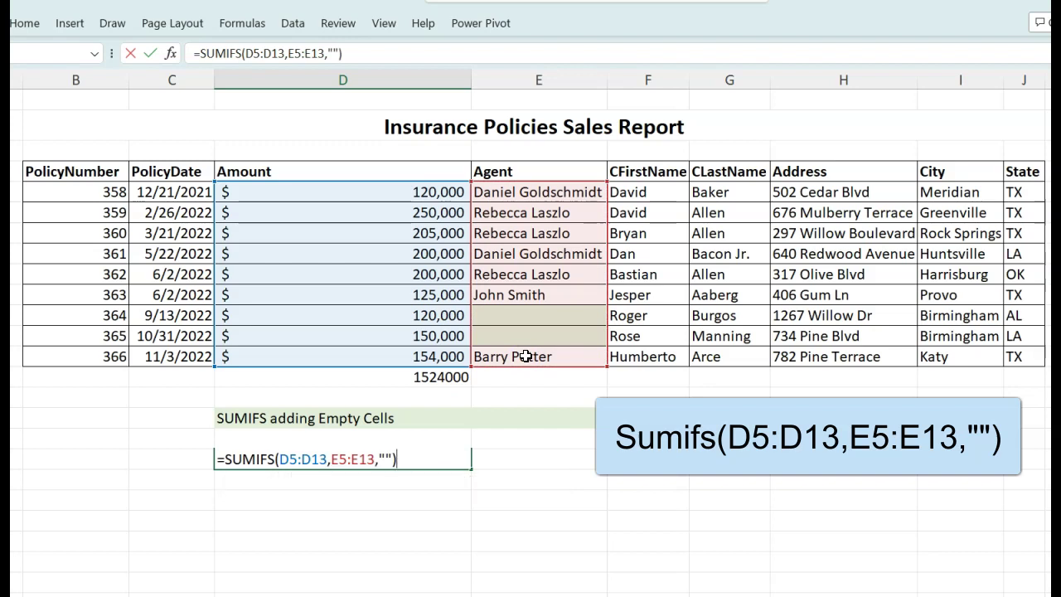
pyautogui.press('Return')
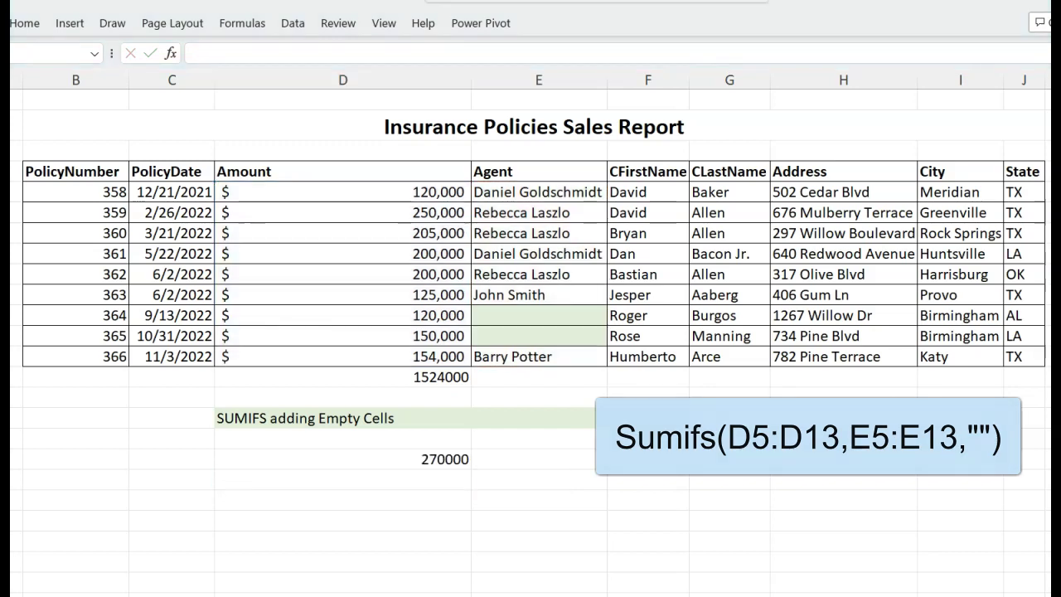
pyautogui.click(445, 458)
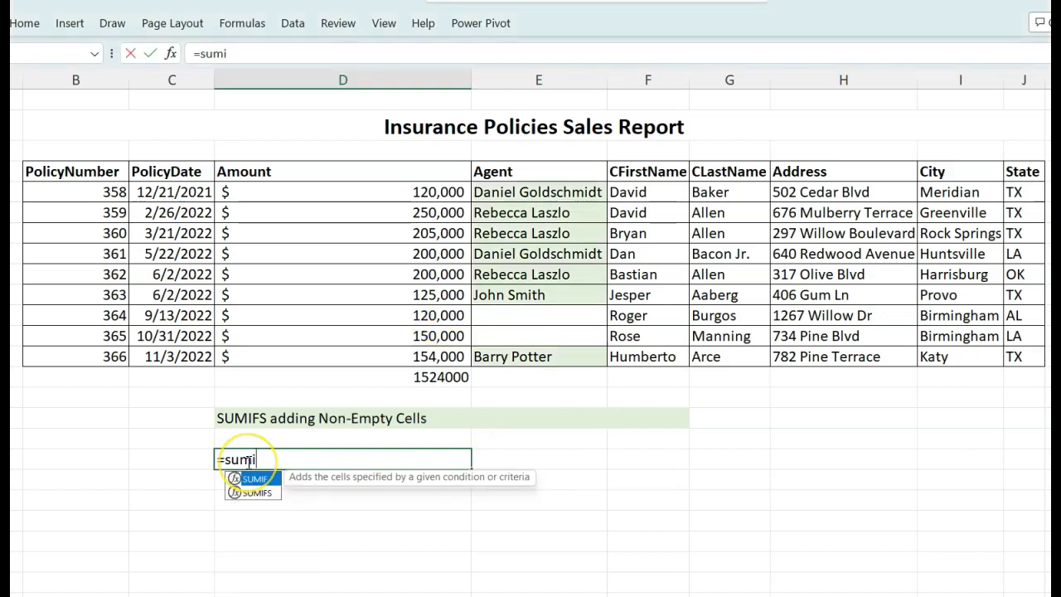
# - Enter =SUMIFS(D5:D13,E5:E13,"<>") to total amounts with an agent, giving 1254000
pyautogui.write('sumifs')
pyautogui.press('Tab')
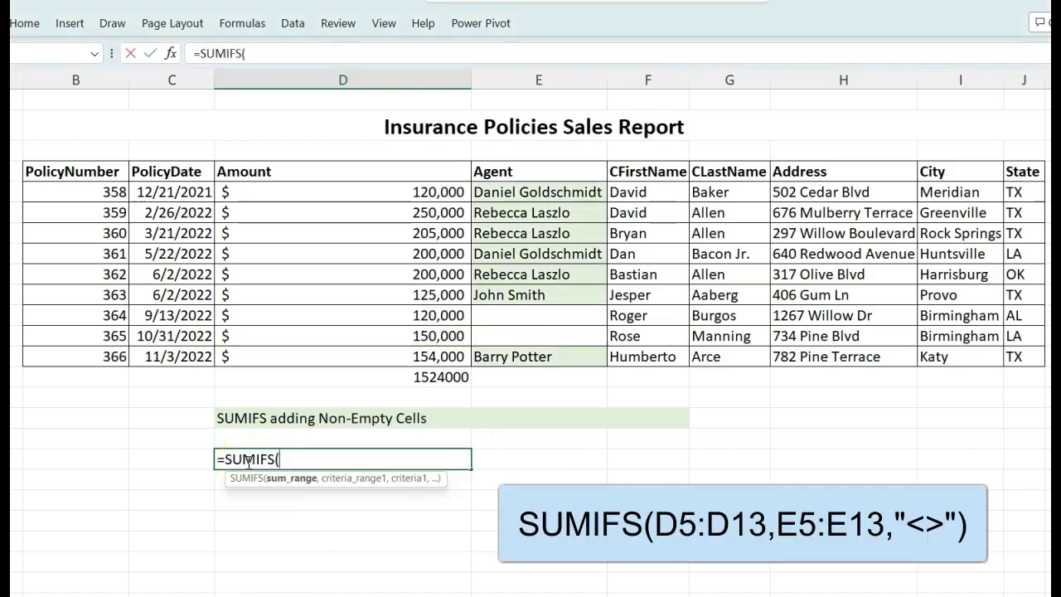
pyautogui.moveTo(372, 197); pyautogui.dragTo(370, 357)
pyautogui.write(',')
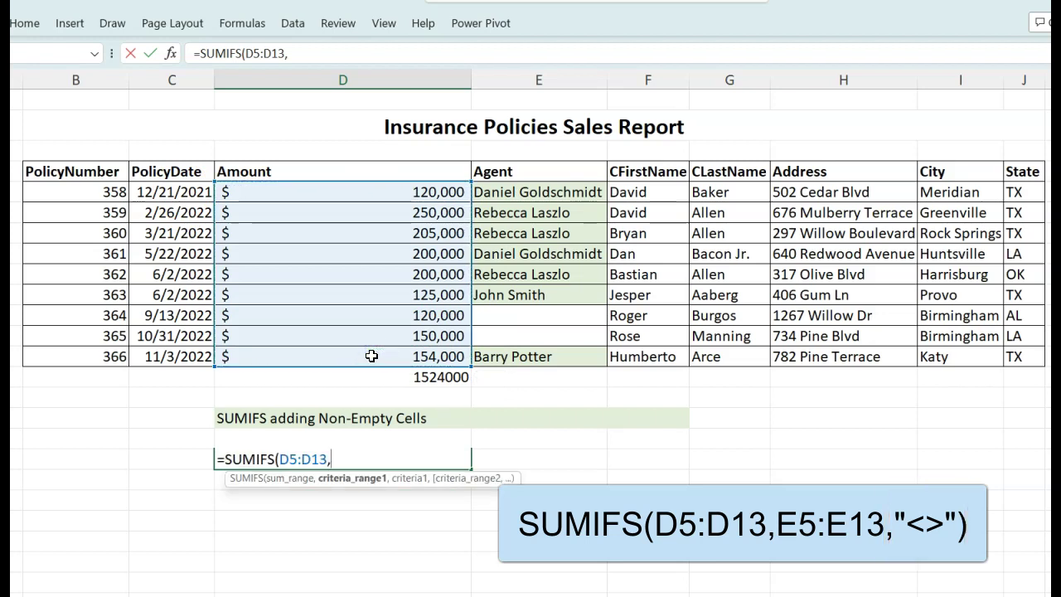
pyautogui.moveTo(527, 192); pyautogui.dragTo(532, 356)
pyautogui.write(',"<>")')
pyautogui.press('Return')
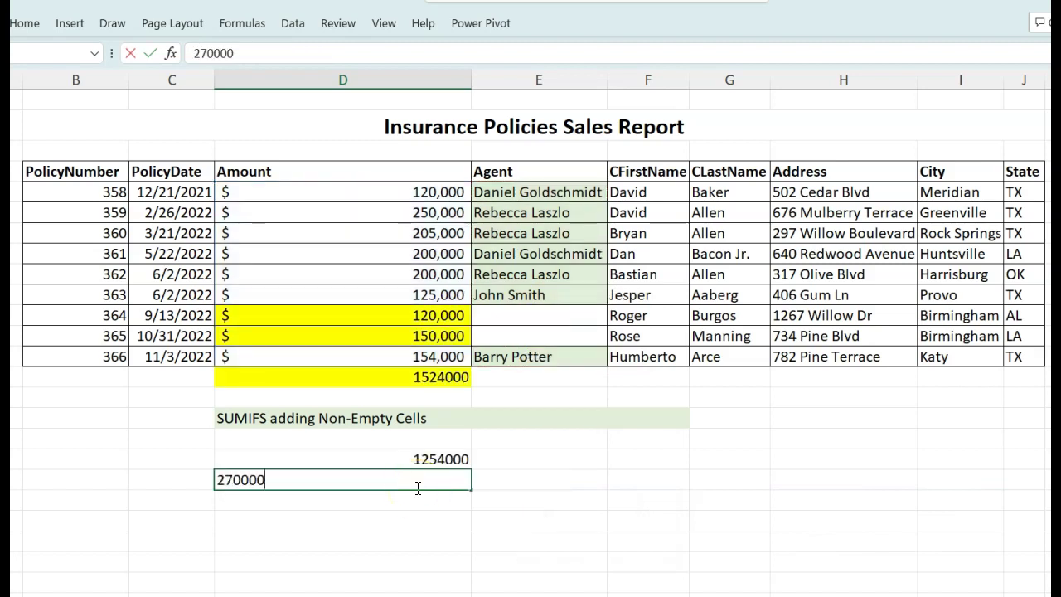
# - Add 270000 below and sum both with =SUM(D18:D19), matching the 1524000 Amount total
pyautogui.press('Return')
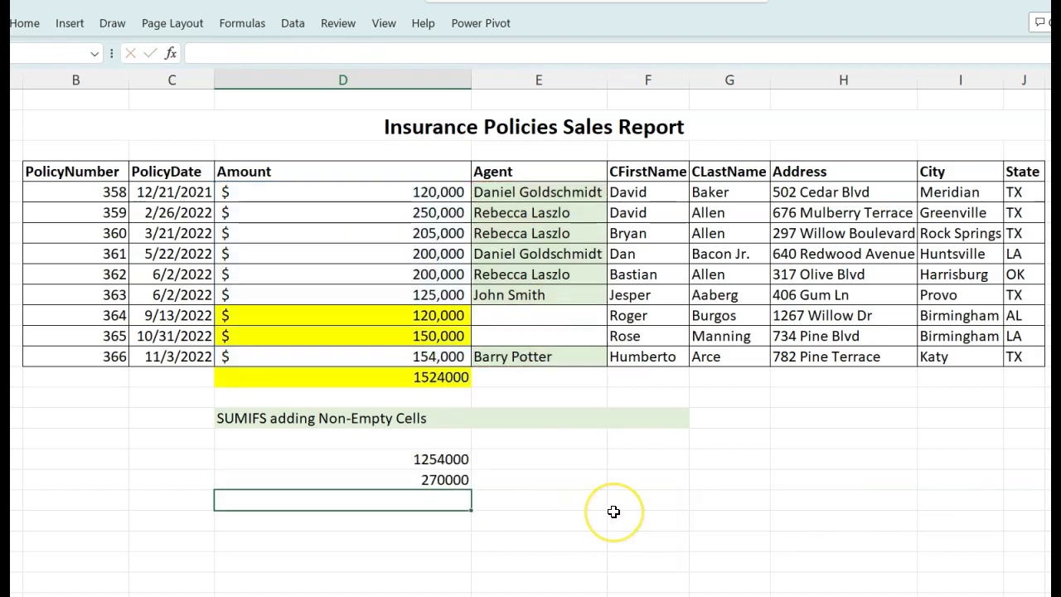
pyautogui.hotkey('alt', '=')
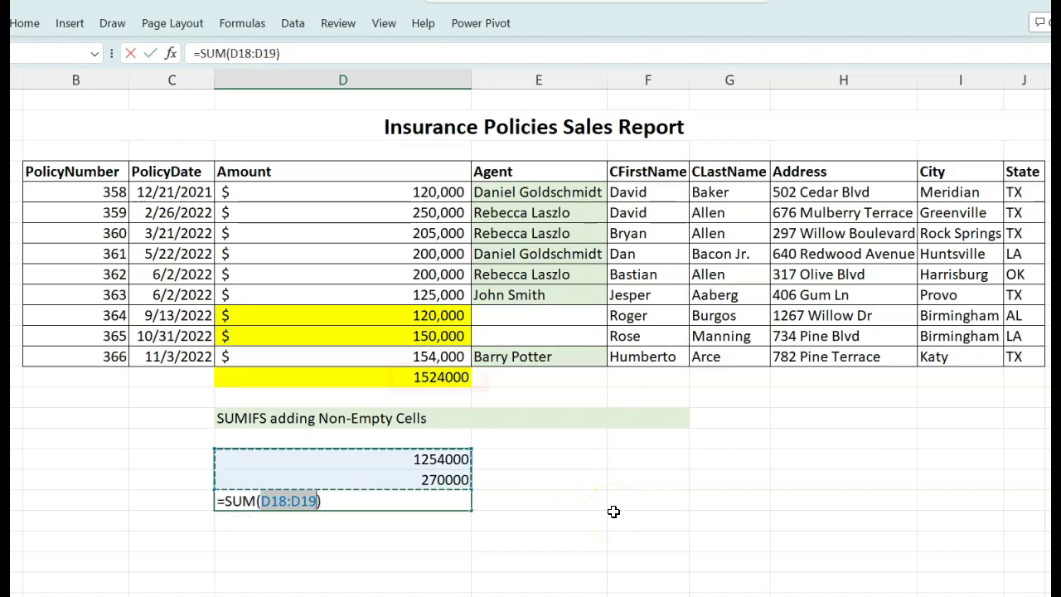
pyautogui.press('Return')
pyautogui.click(438, 501)
pyautogui.click(449, 378)
pyautogui.click(451, 500)
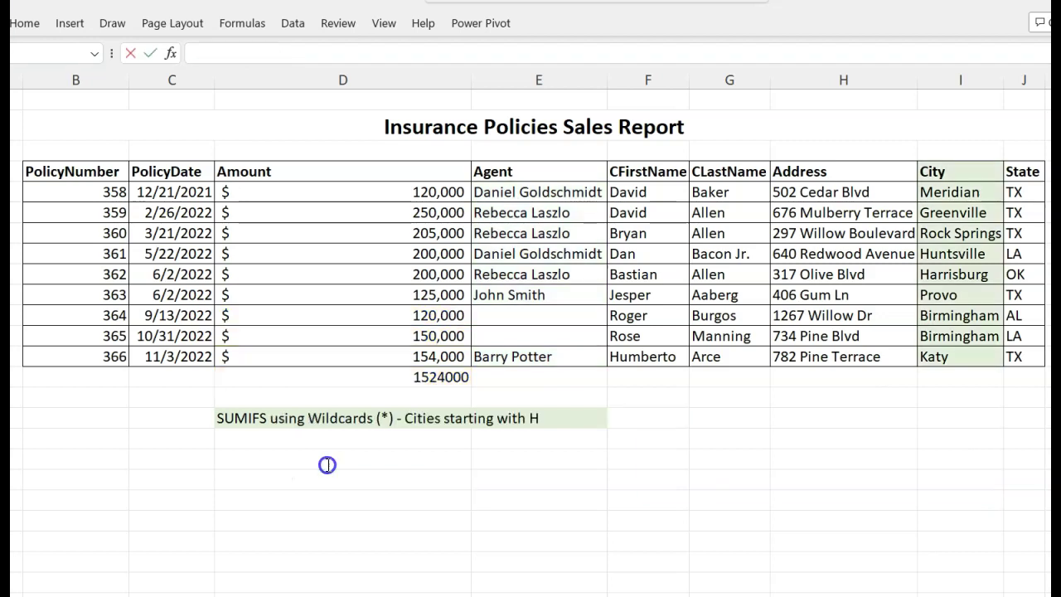
# - Enter =SUMIFS(D5:D13,I5:I13,"h*") in D22 to total cities starting with H
pyautogui.click(327, 462)
pyautogui.write('=')
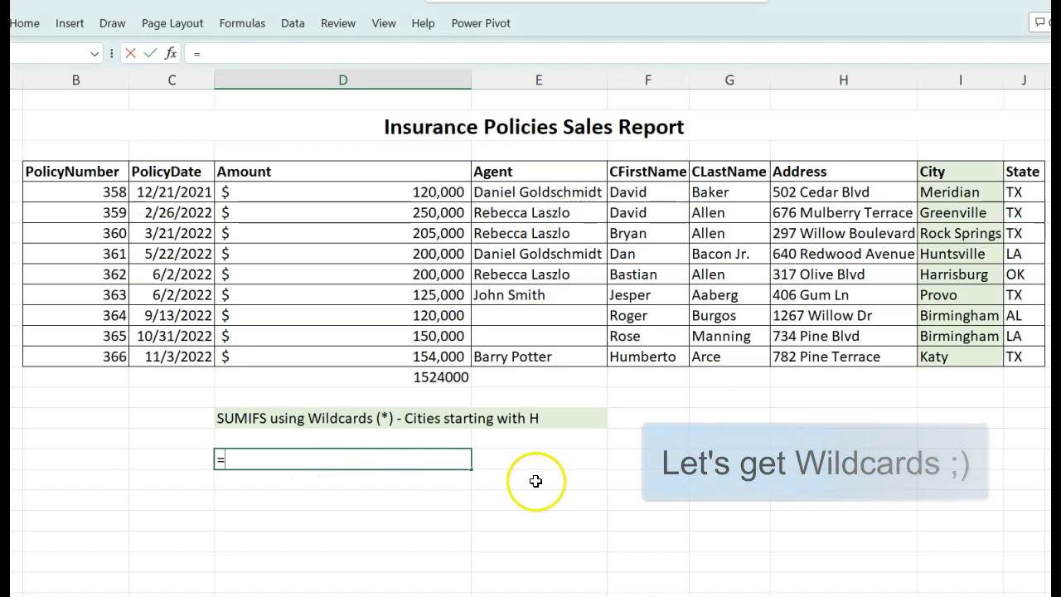
pyautogui.write('sumifs')
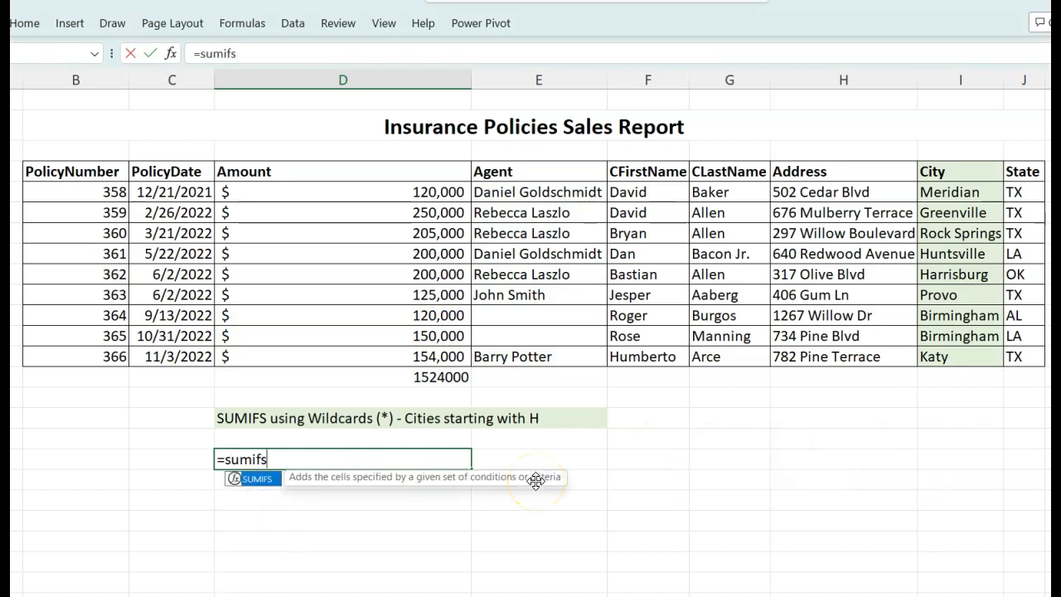
pyautogui.press('Tab')
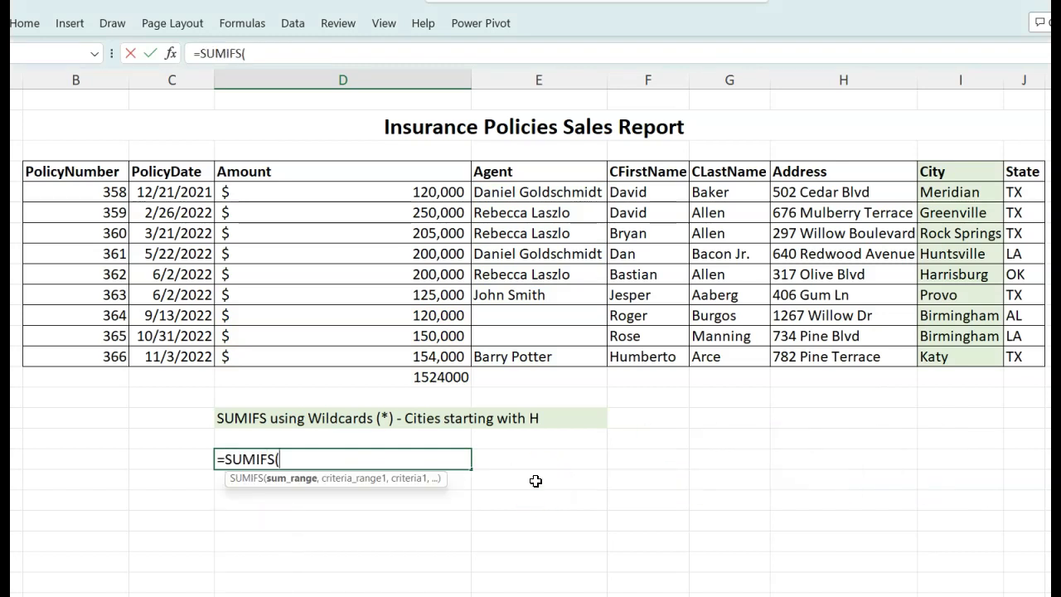
pyautogui.click(412, 195)
pyautogui.moveTo(412, 194); pyautogui.dragTo(411, 354)
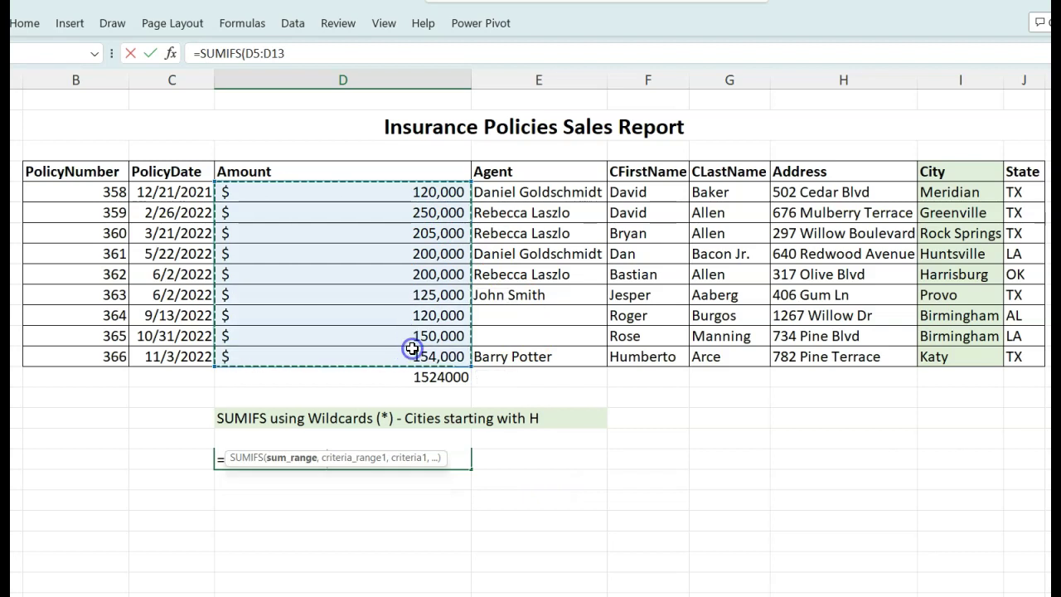
pyautogui.write(',')
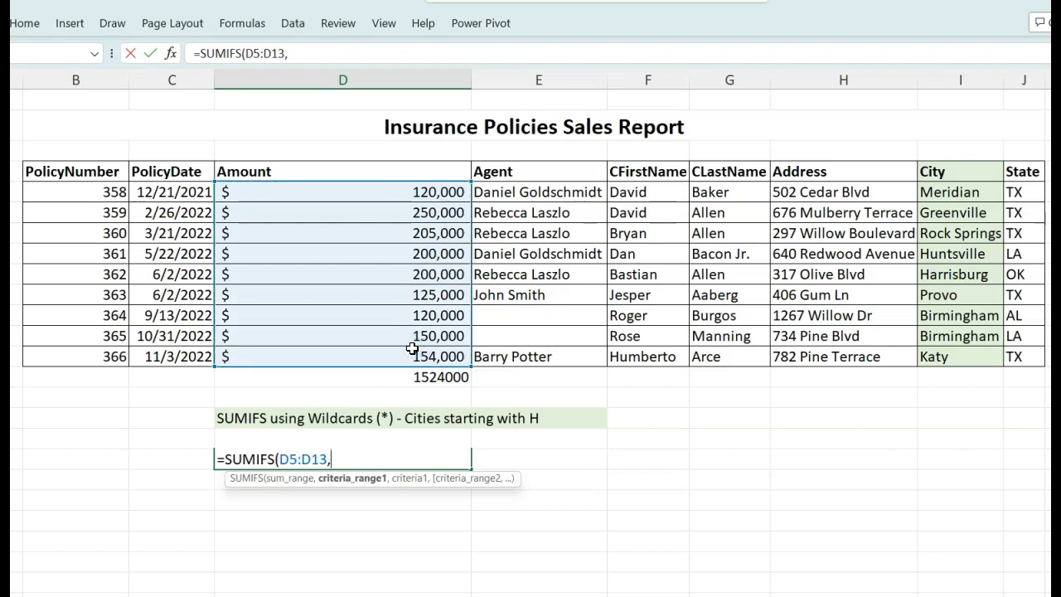
pyautogui.moveTo(933, 199); pyautogui.dragTo(994, 358)
pyautogui.write(',')
pyautogui.write('"h*")')
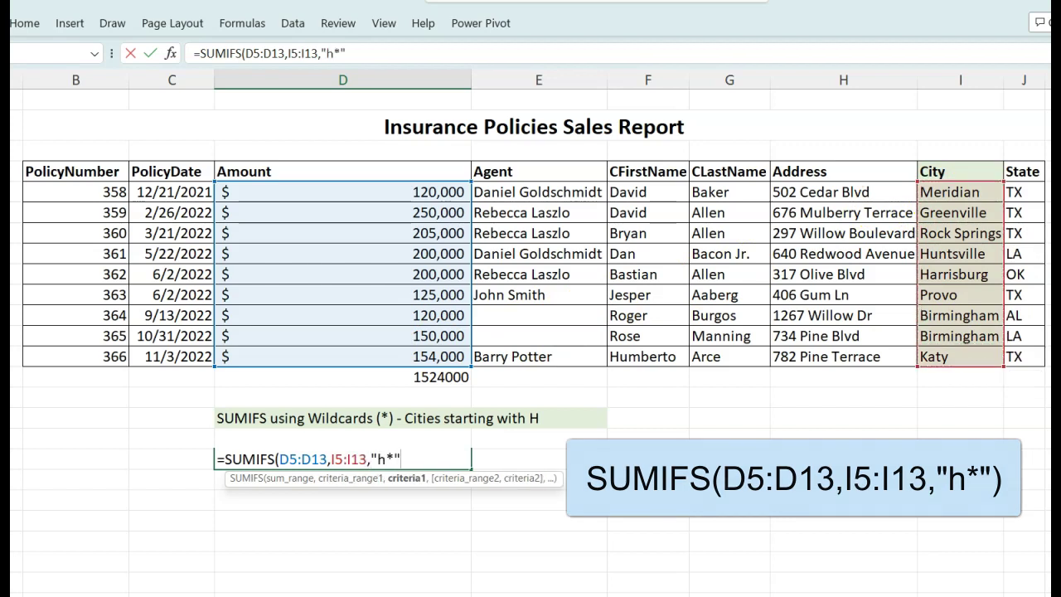
pyautogui.press('Return')
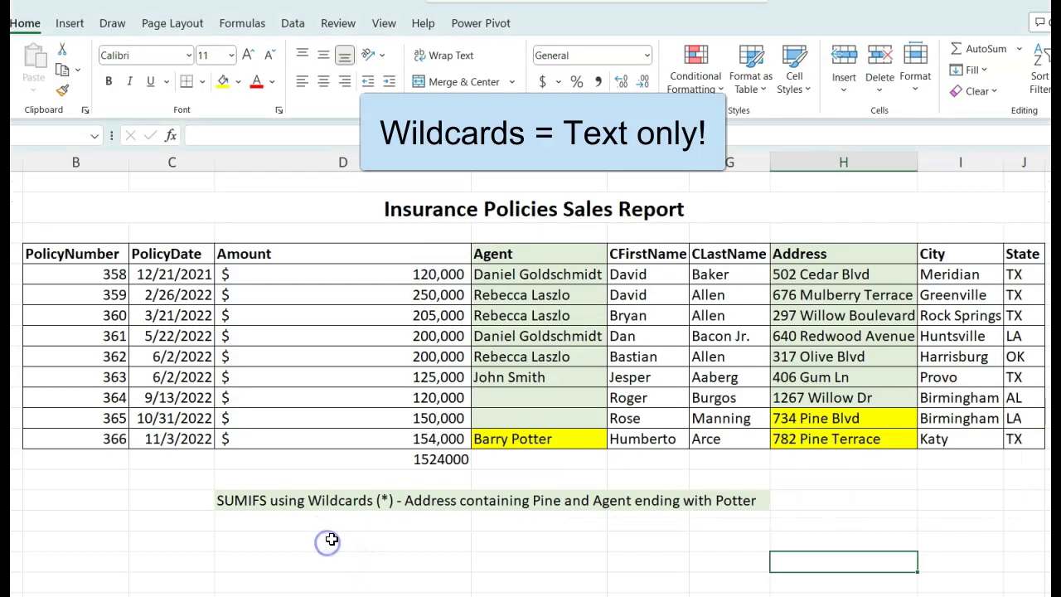
# - Enter a SUMIFS with Address matching "*pine*" and Agent matching "*potter*", giving 154000
pyautogui.click(332, 539)
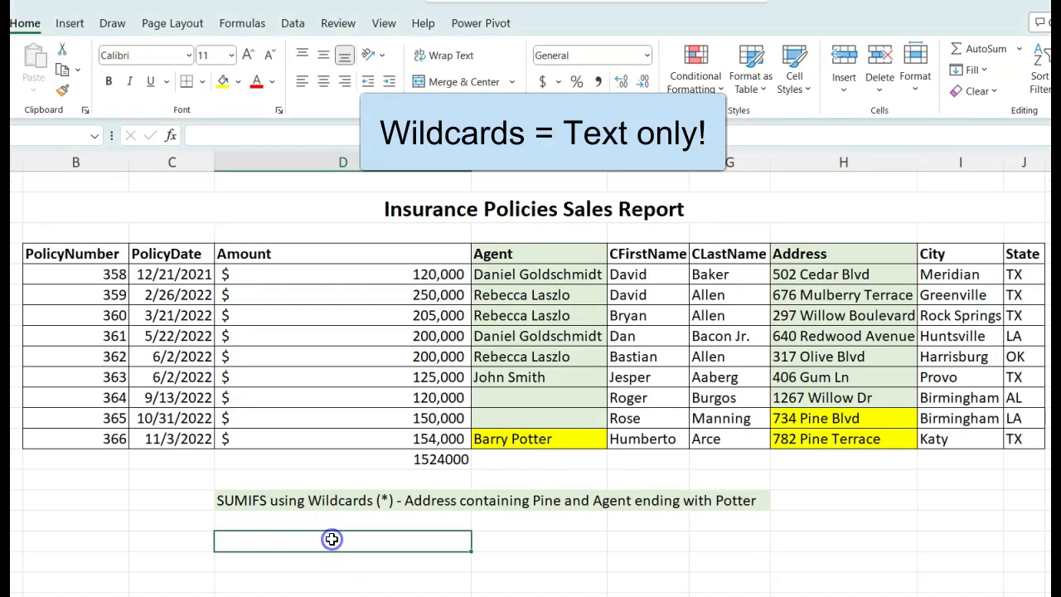
pyautogui.write('=sumifs')
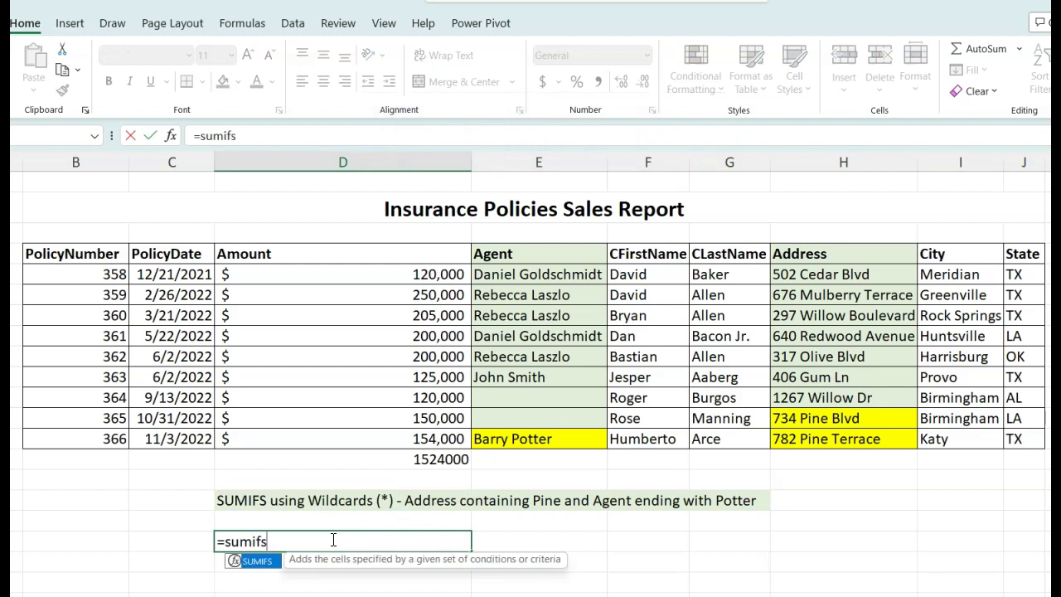
pyautogui.press('Tab')
pyautogui.moveTo(415, 274); pyautogui.dragTo(417, 426)
pyautogui.write(',')
pyautogui.moveTo(804, 249); pyautogui.dragTo(804, 439)
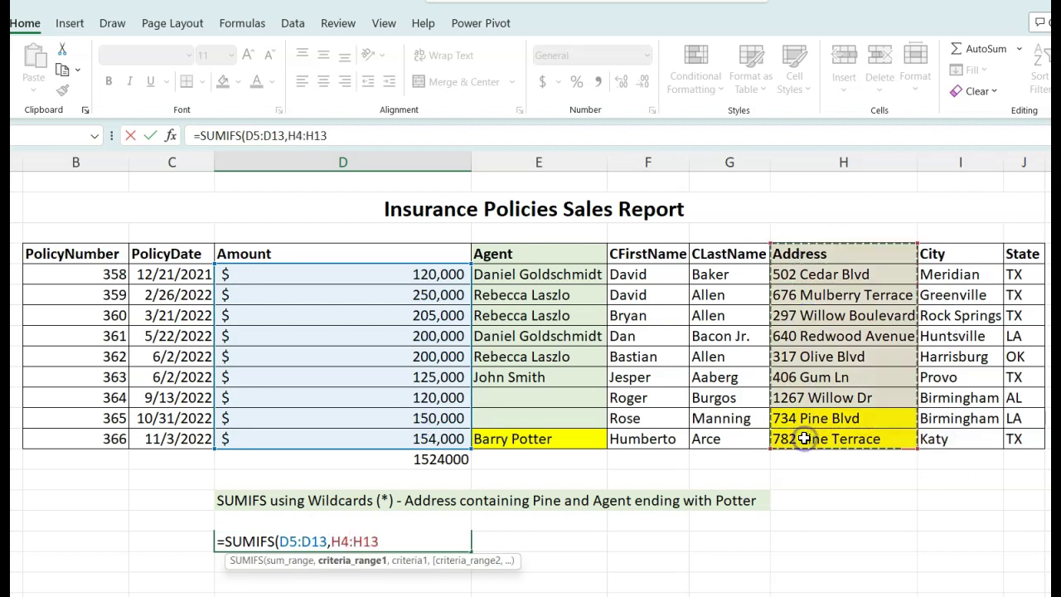
pyautogui.write(',')
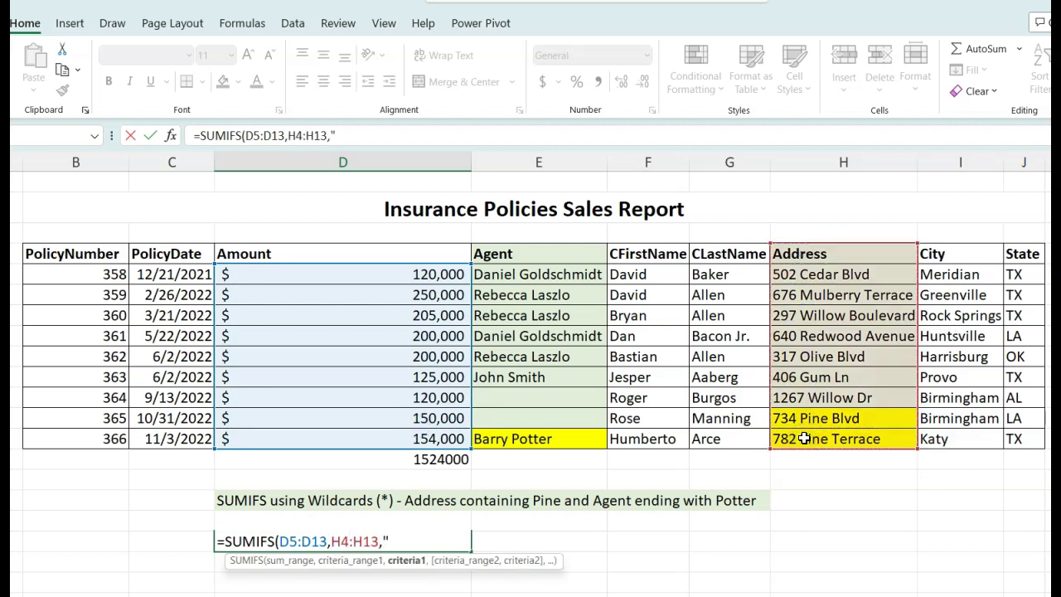
pyautogui.write('"p')
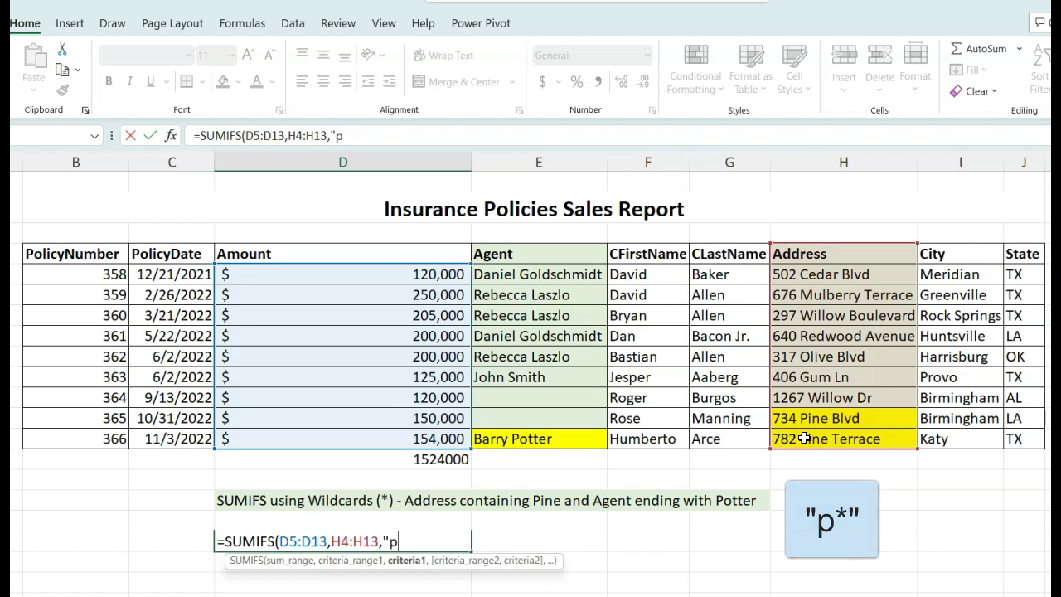
pyautogui.write('*')
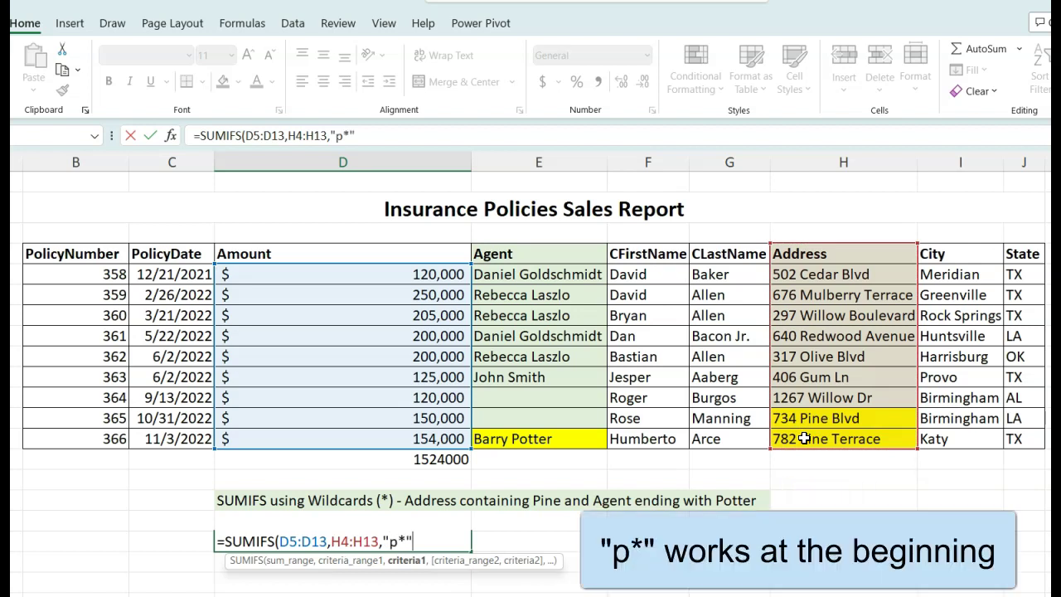
pyautogui.write(')')
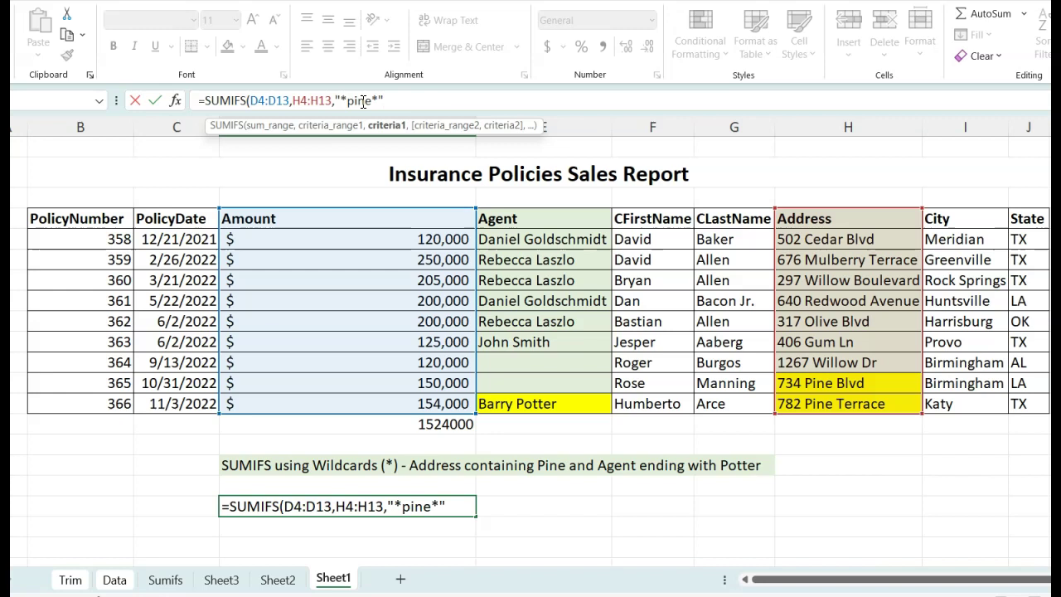
pyautogui.write(',')
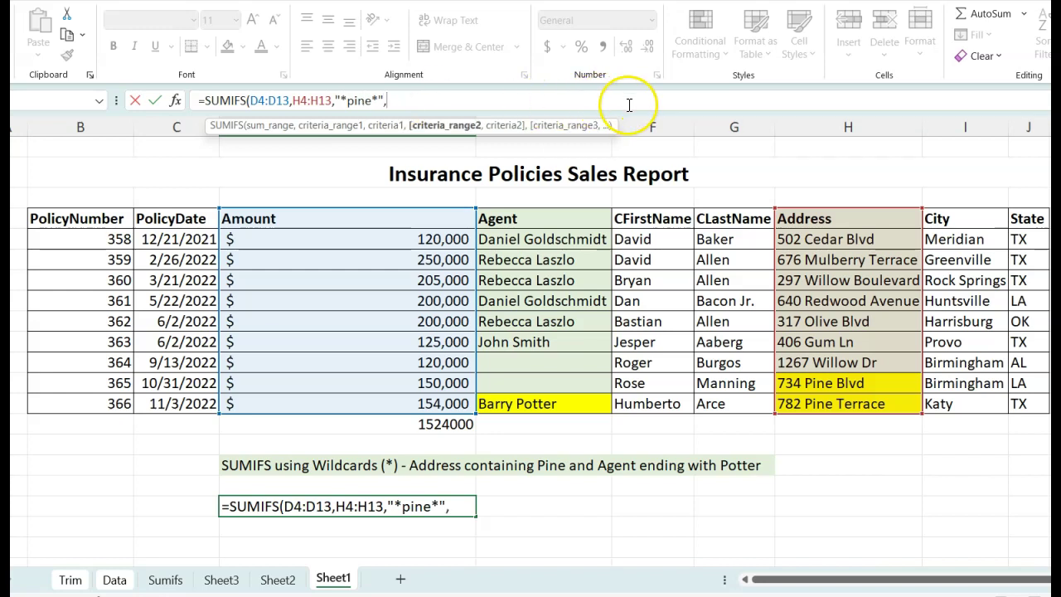
pyautogui.moveTo(543, 240); pyautogui.dragTo(568, 419)
pyautogui.write(', ')
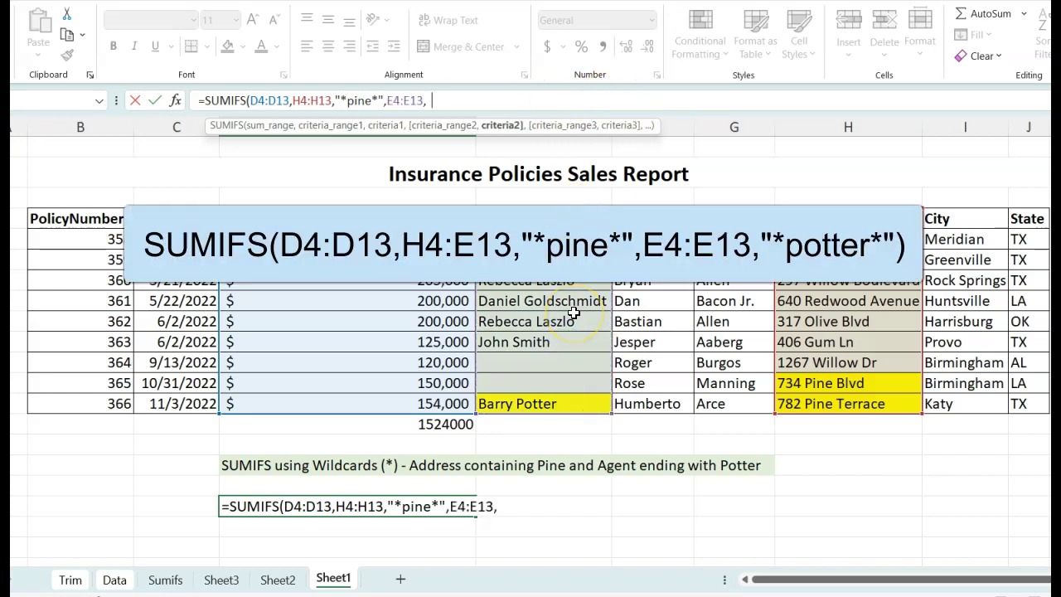
pyautogui.write('"*potter*"')
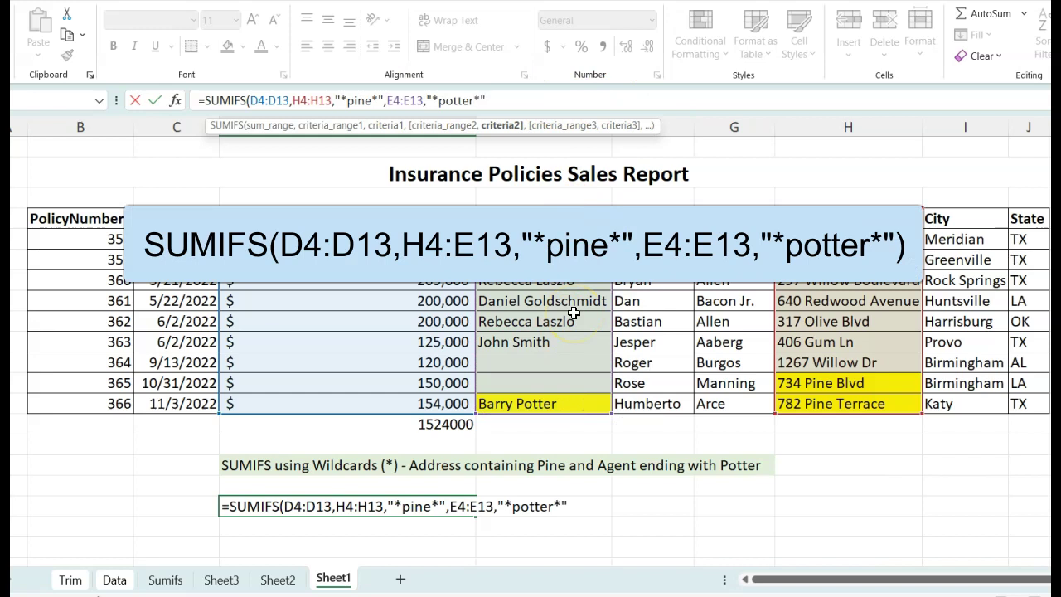
pyautogui.write(')')
pyautogui.press('Return')
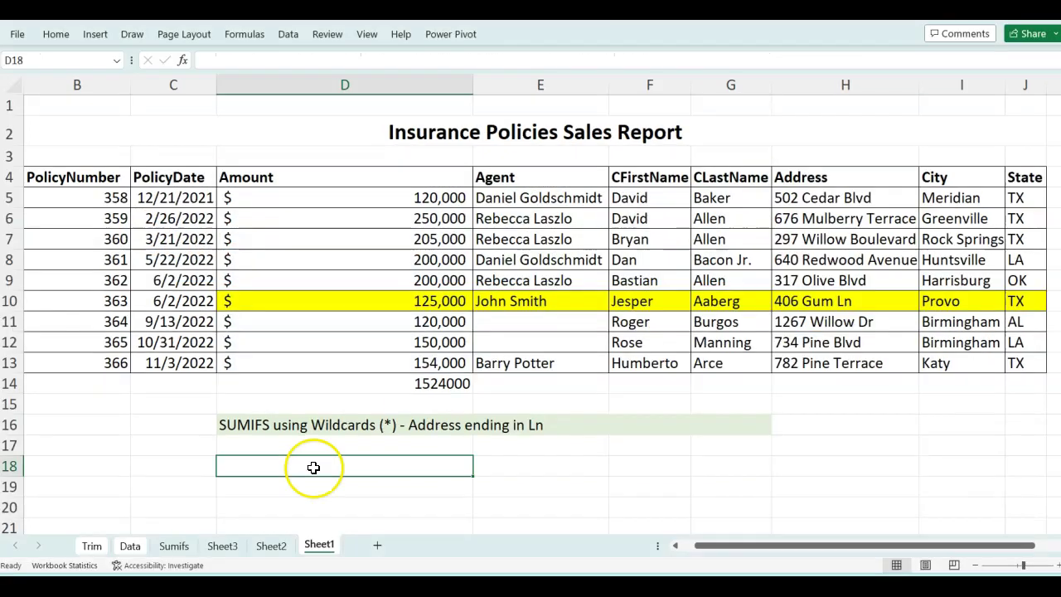
# - Begin =SUMIFS(D5:D13,H5:H13 in D18 for addresses ending in Ln
pyautogui.write('=sumifs')
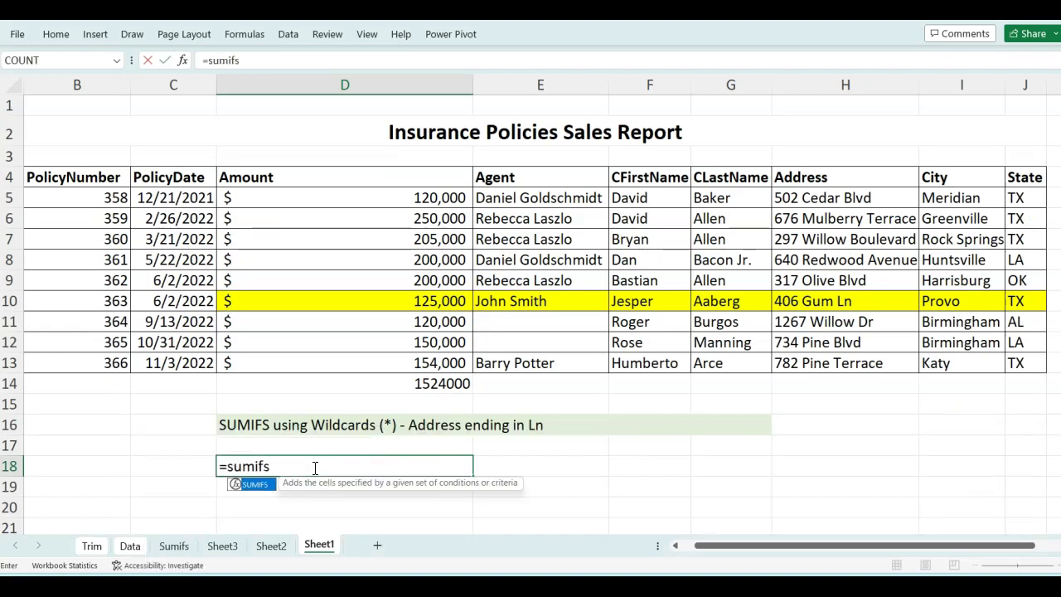
pyautogui.press('Tab')
pyautogui.moveTo(403, 199); pyautogui.dragTo(399, 362)
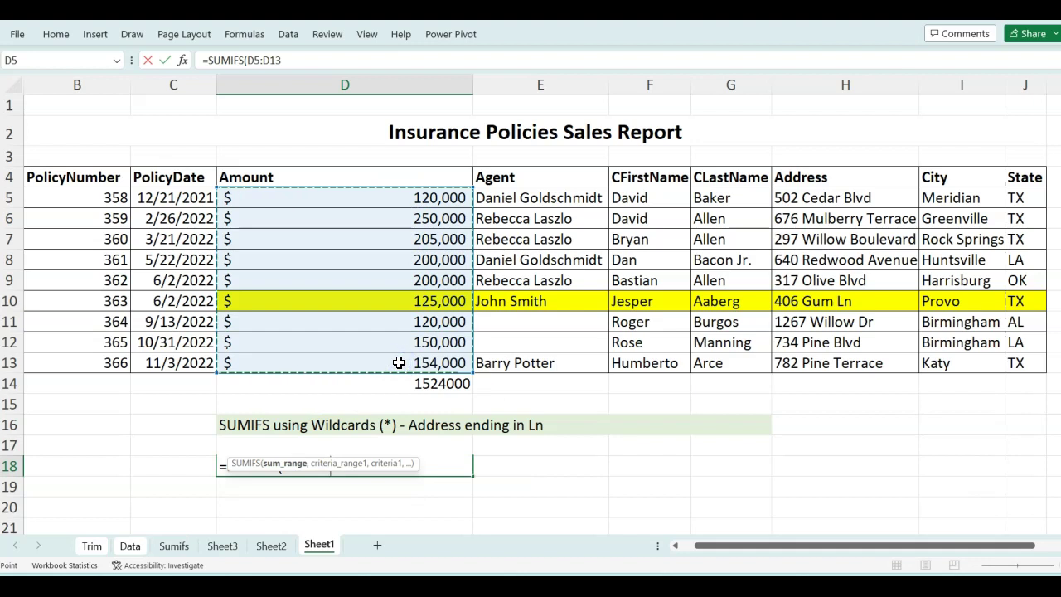
pyautogui.write(',')
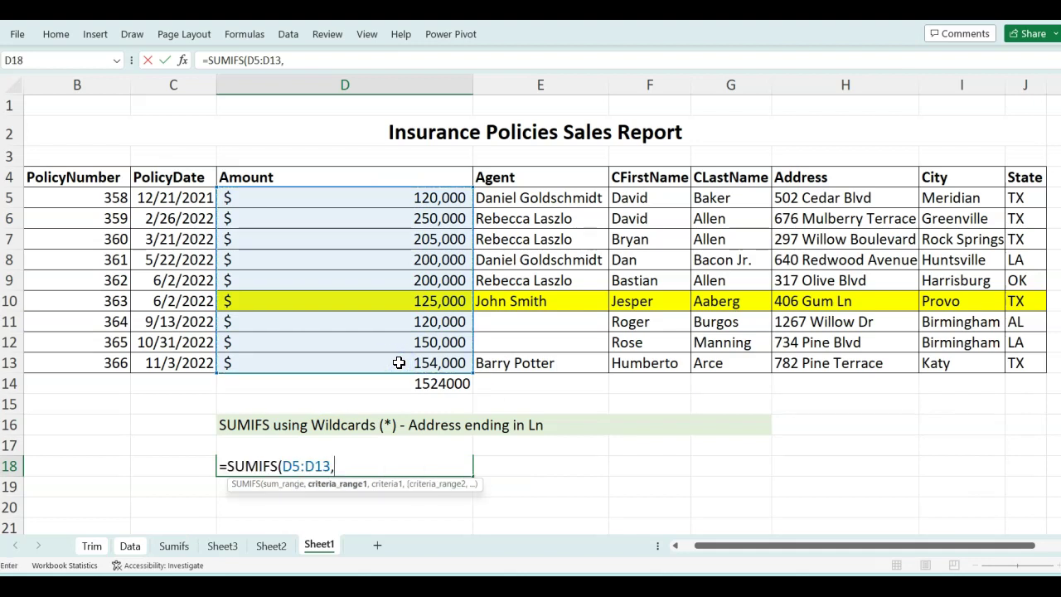
pyautogui.click(849, 201)
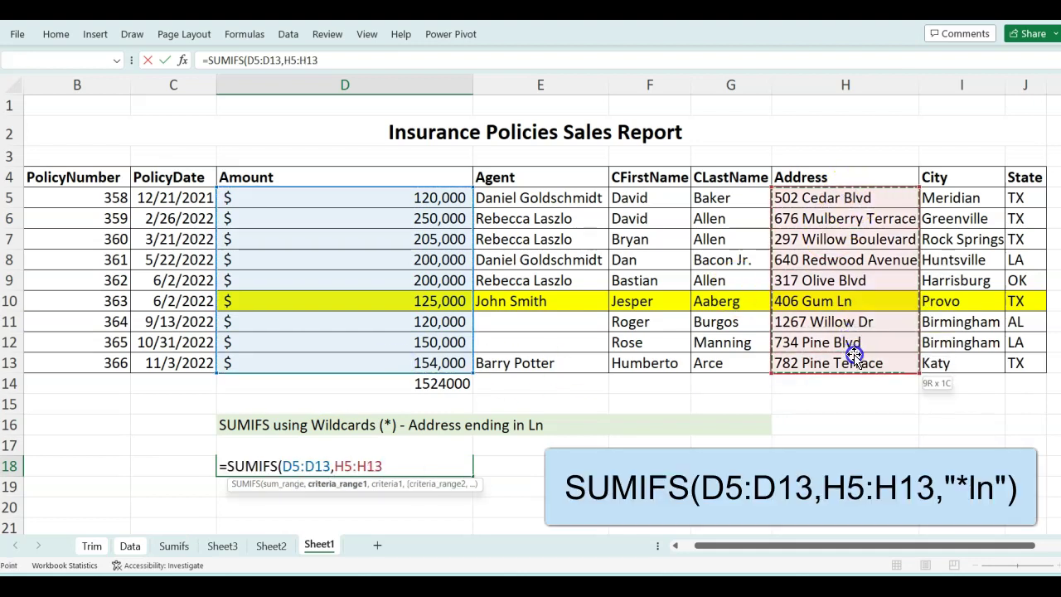